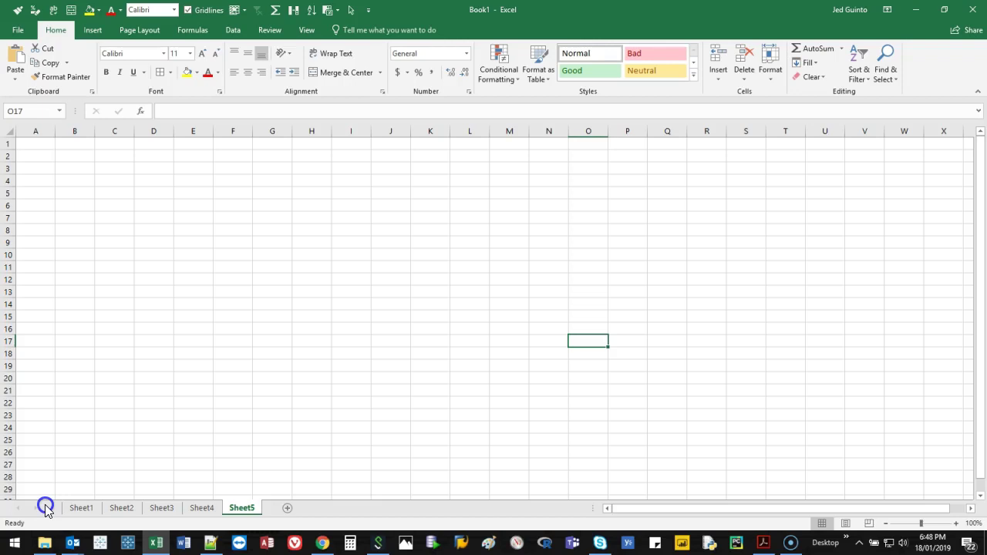
Open a new Chrome window and search Google Images for "skeleton"
right_click(326, 544)
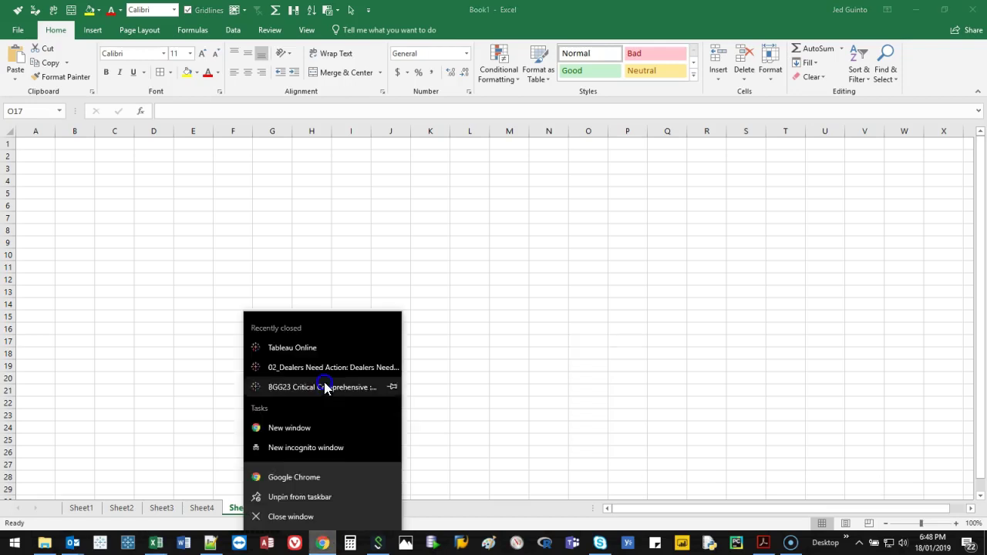
left_click(322, 436)
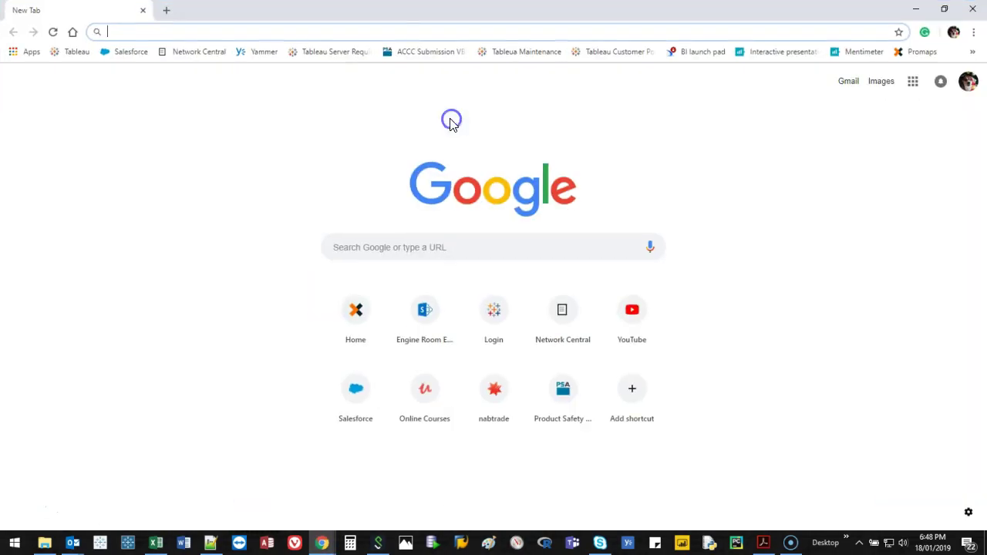
left_click(384, 32)
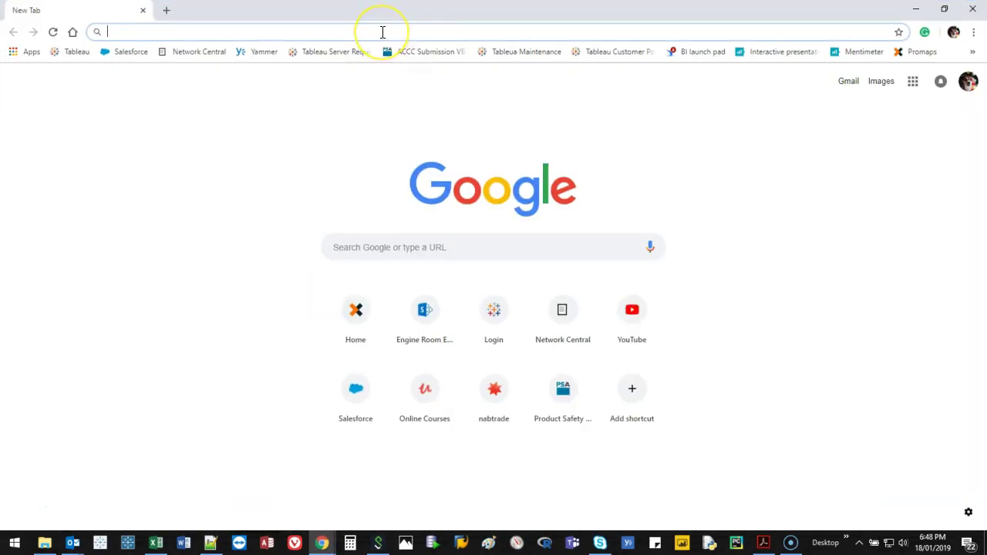
type("skeleto")
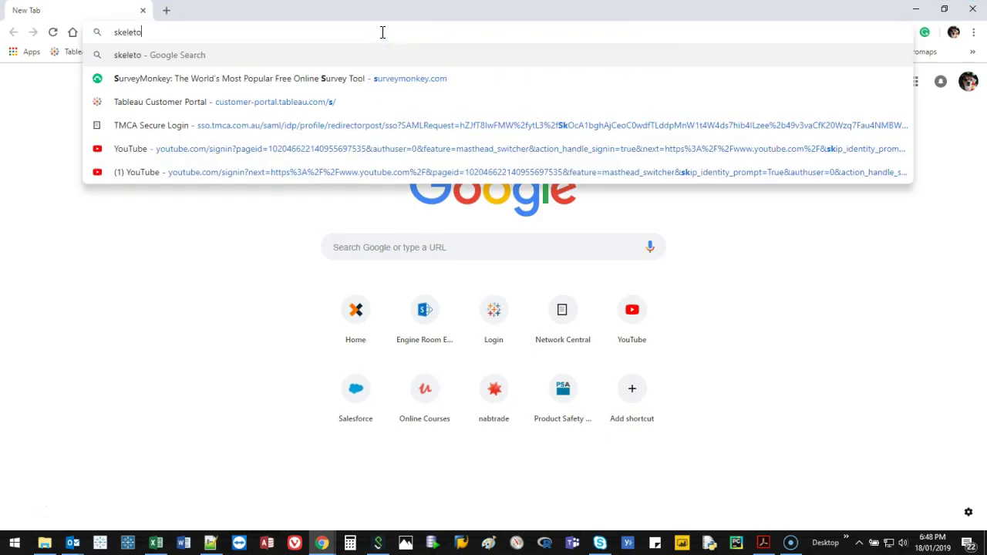
type("n")
left_click(342, 55)
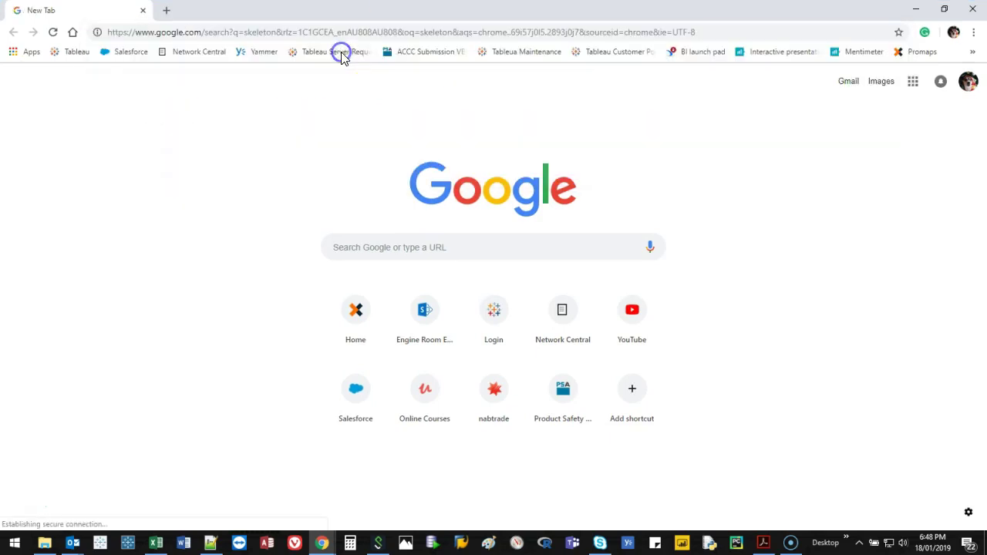
left_click(181, 100)
left_click(148, 124)
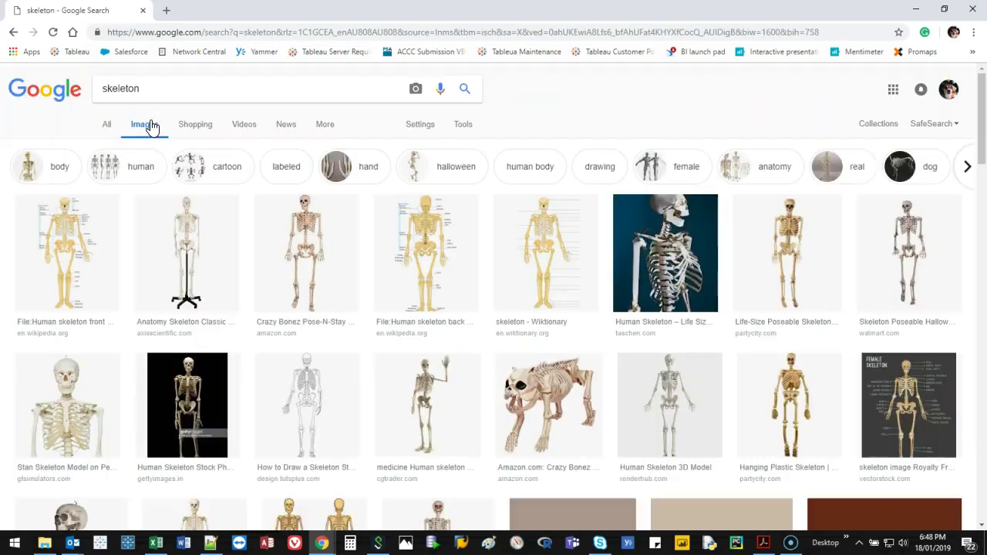
Preview the Crazy Bonez skeleton image from amazon.com, capture just that picture with Snagit, and minimise the Snagit editor
key("Print")
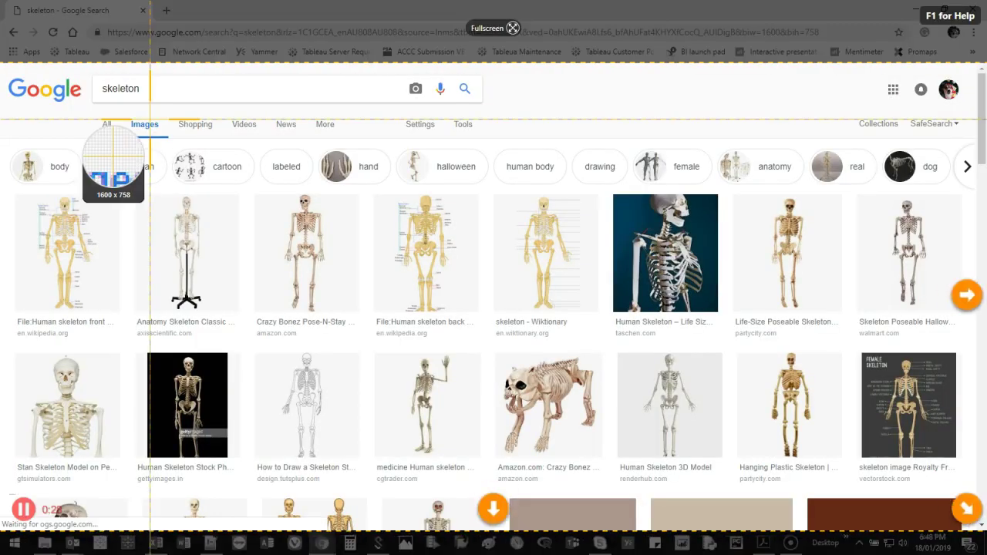
key("Escape")
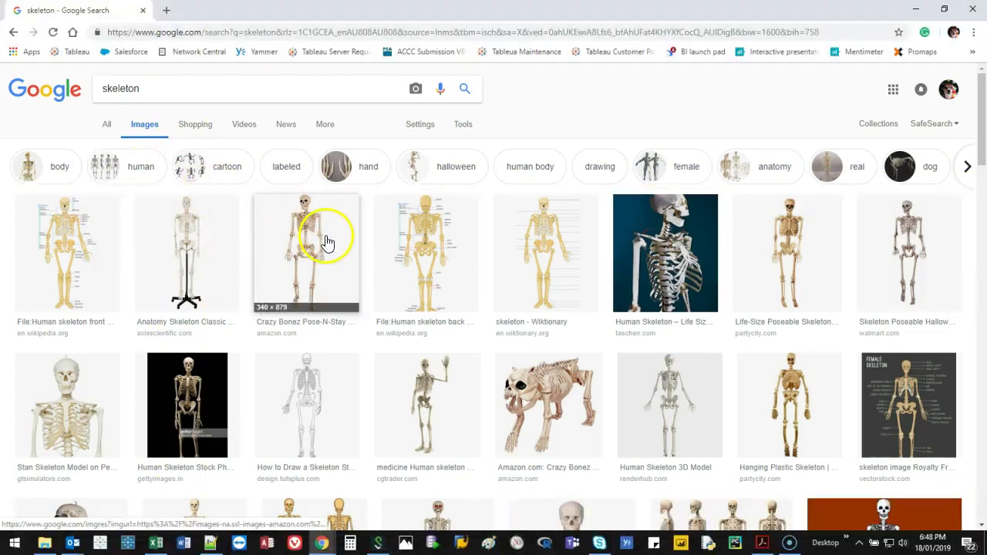
left_click(325, 238)
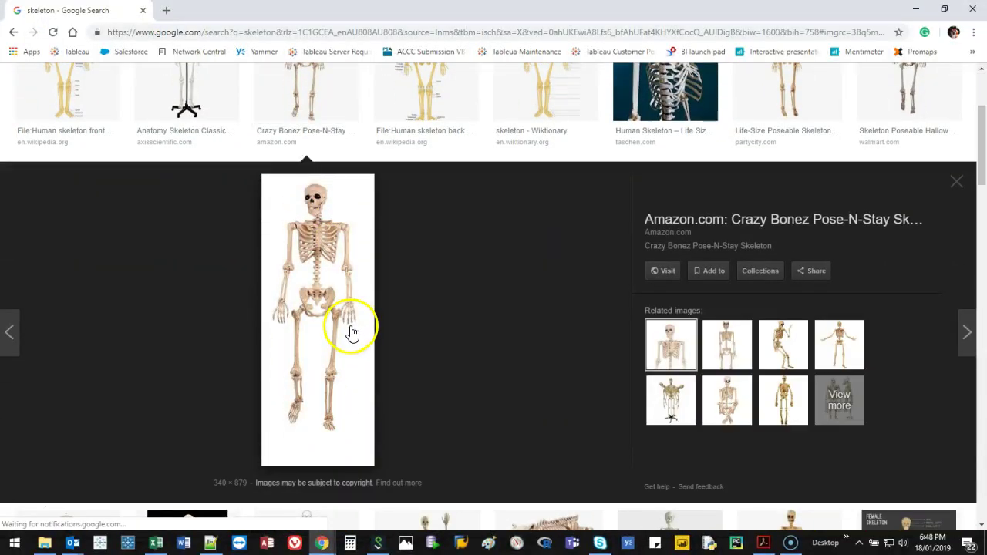
key("Print")
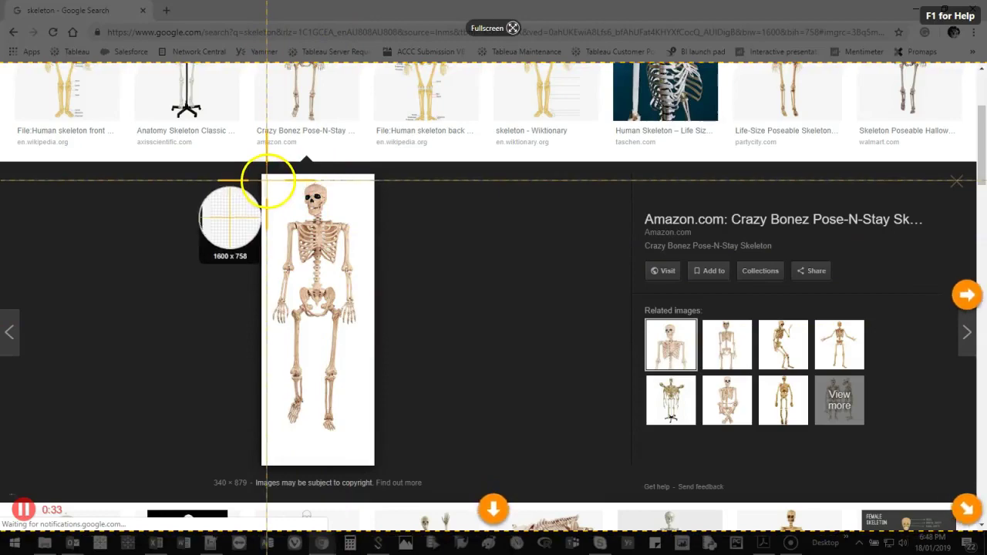
left_click_drag(266, 179, 375, 465)
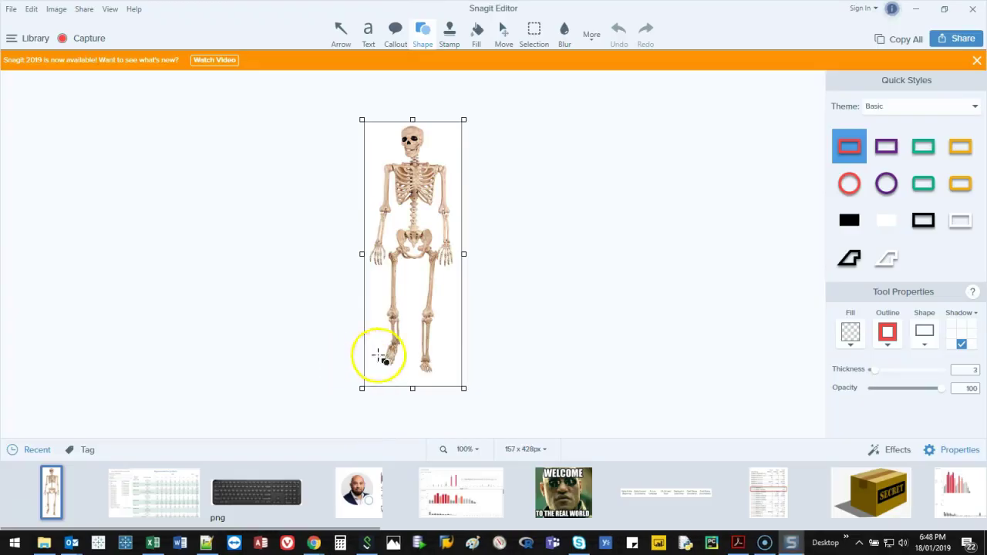
left_click(915, 8)
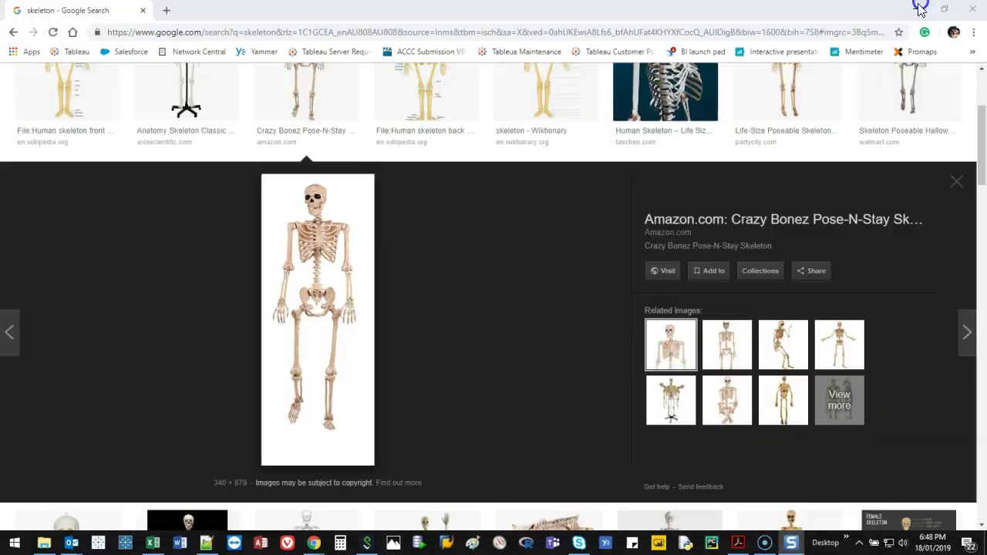
Switch to Excel and paste the captured skeleton picture at cell C4 of Sheet5
left_click(156, 544)
left_click(123, 182)
key("ctrl+v")
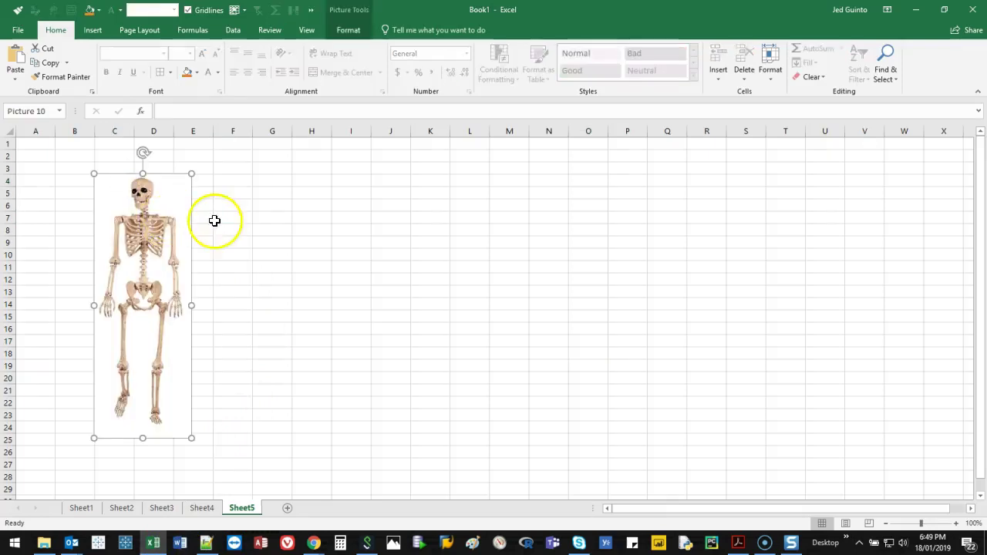
left_click(260, 228)
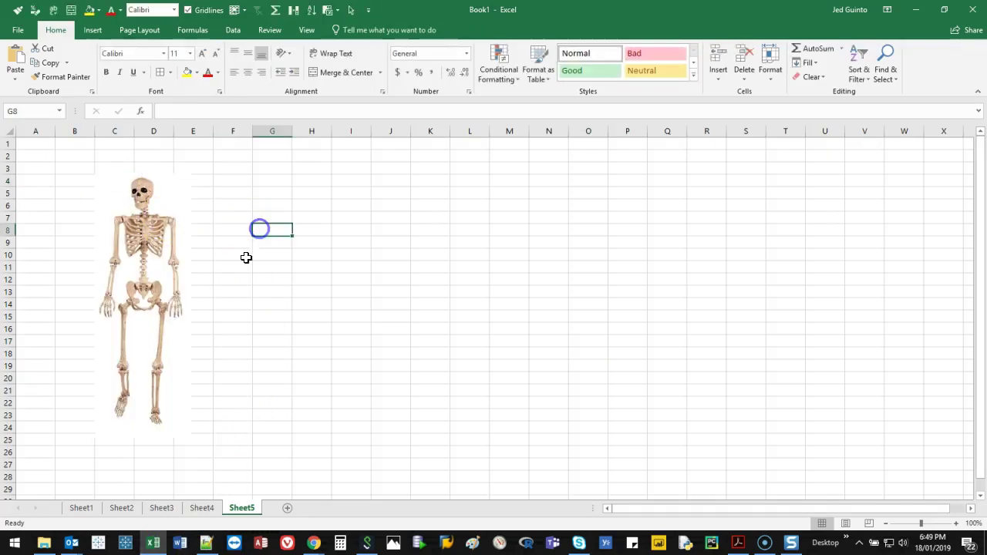
Draw an arrow about 3.65 cm wide pointing to the skull and one about 2.62 cm wide pointing to the upper arm in column C
left_click(92, 30)
left_click(202, 49)
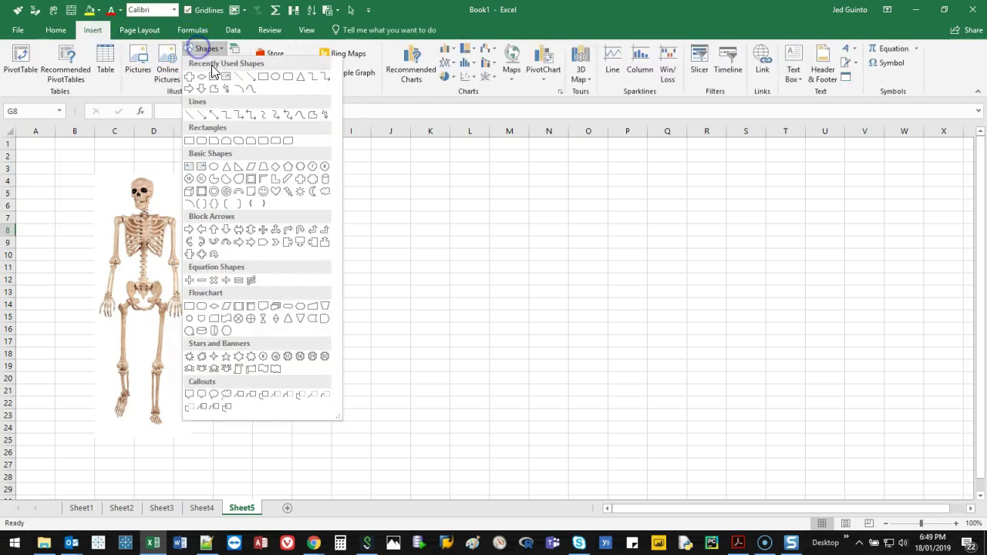
left_click(253, 81)
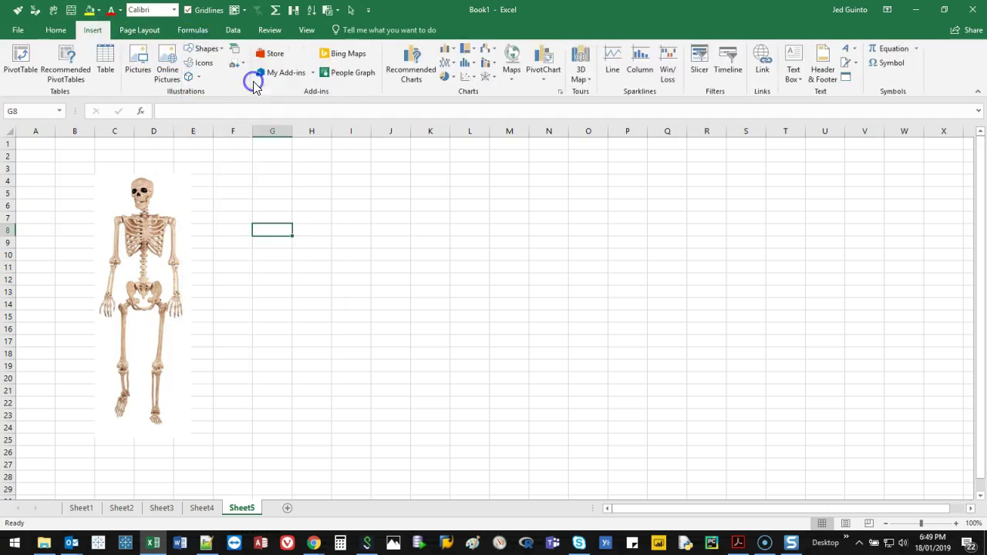
mouse_move(239, 162)
left_mouse_down()
mouse_move(168, 193)
mouse_move(155, 185)
left_mouse_up()
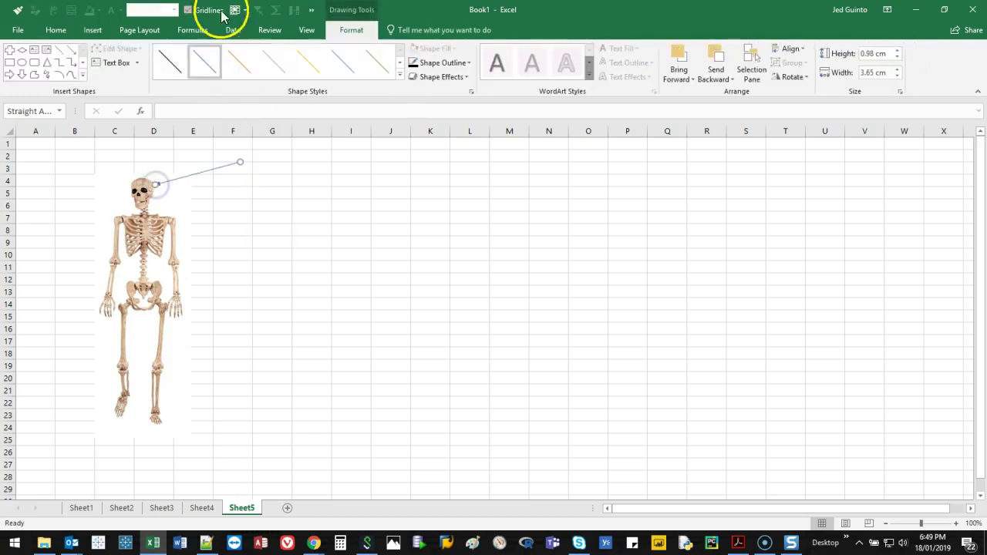
left_click(73, 54)
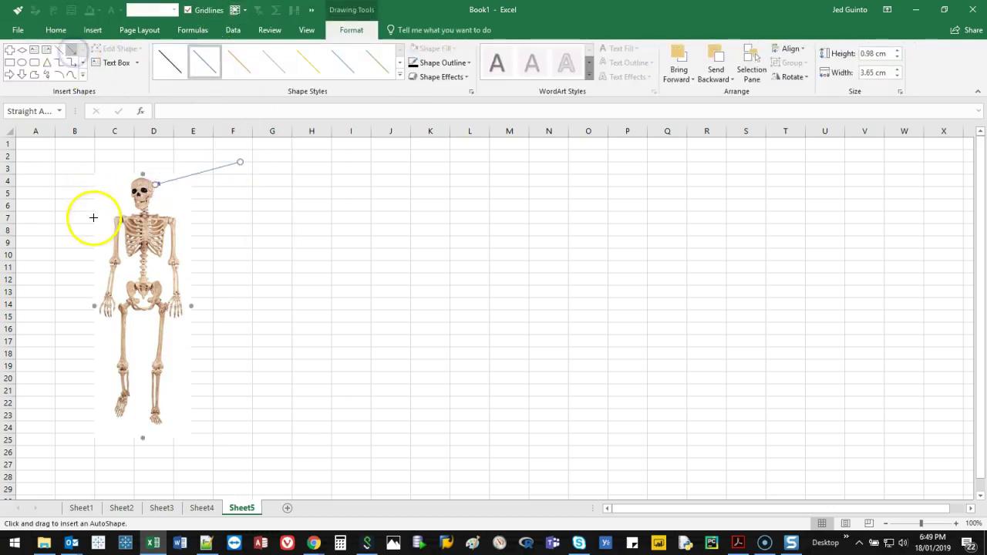
left_click_drag(114, 242, 114, 242)
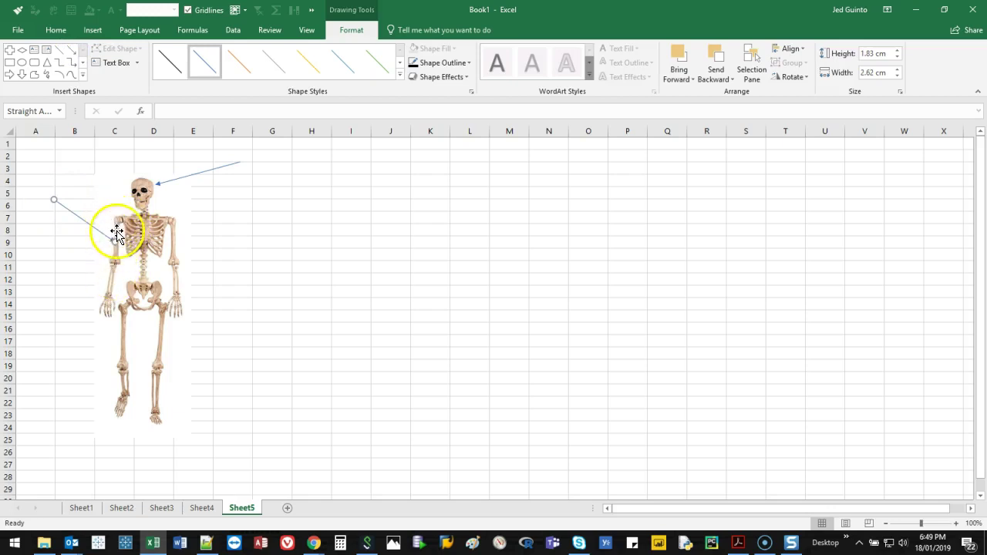
Draw an arrow about 4.39 cm wide pointing to the thigh in column D and one about 3.1 cm wide pointing to the foot in column C
left_click(71, 48)
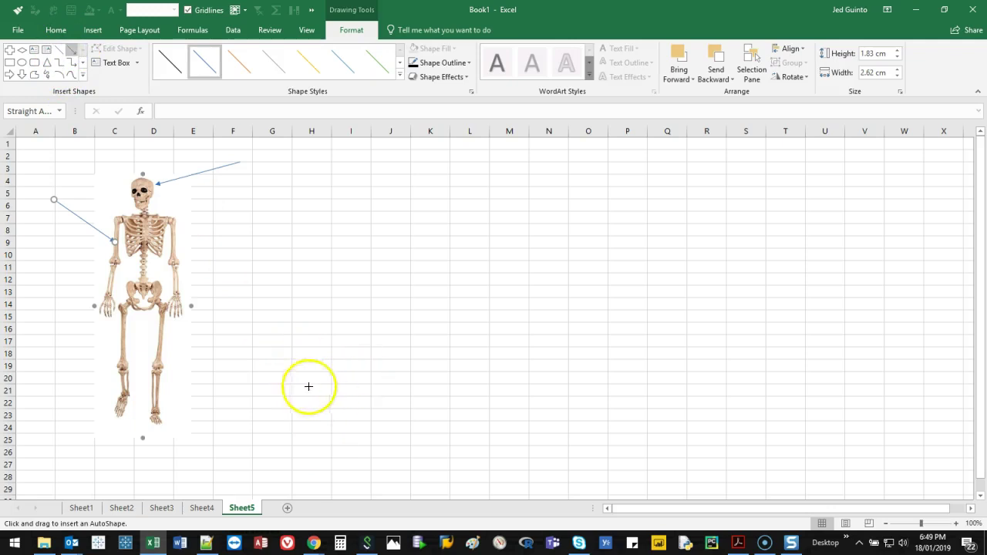
left_click_drag(267, 362, 165, 333)
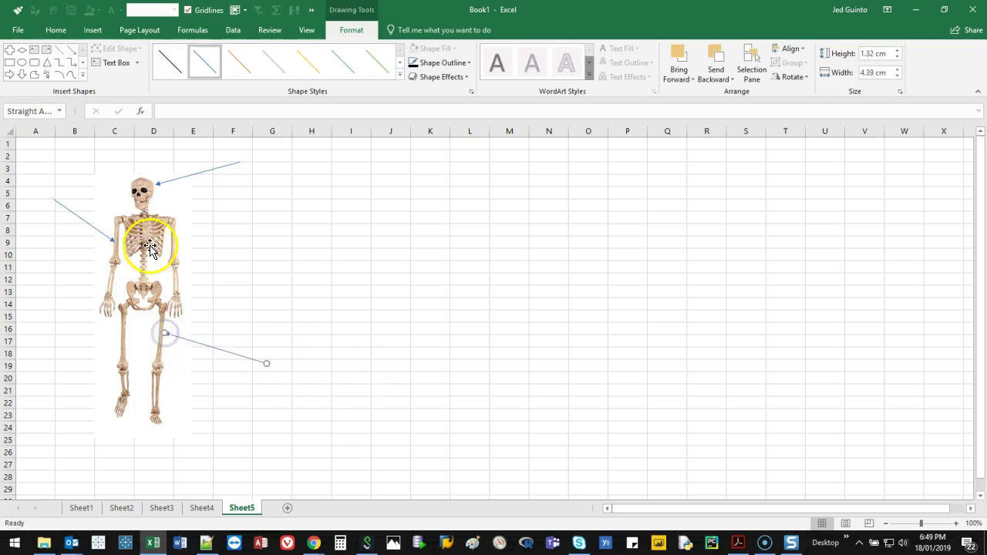
left_click(71, 49)
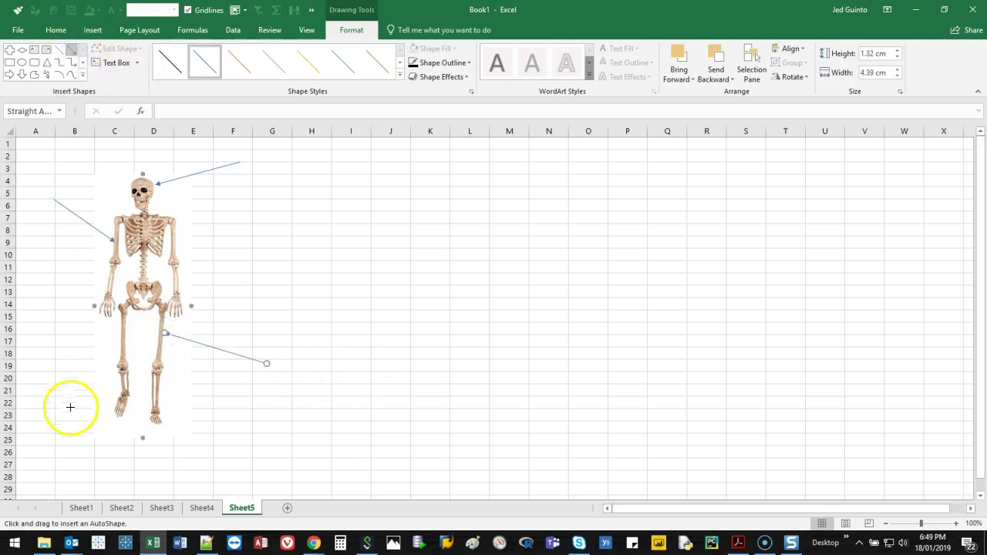
left_click_drag(45, 418, 45, 418)
left_click_drag(116, 416, 116, 416)
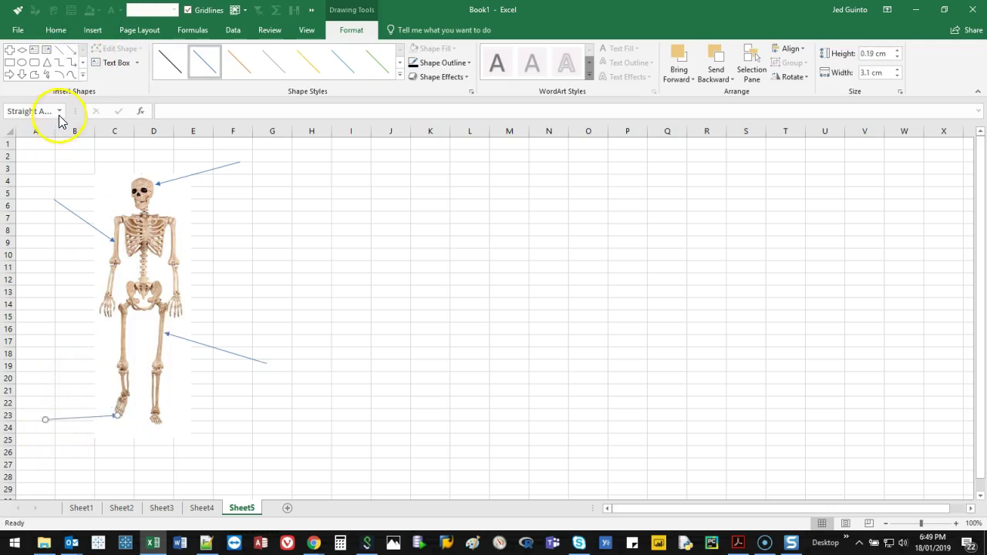
Draw an arrow about 2.96 cm wide pointing to the hand near column E and one about 3.25 cm wide pointing to the lower spine
left_click(71, 50)
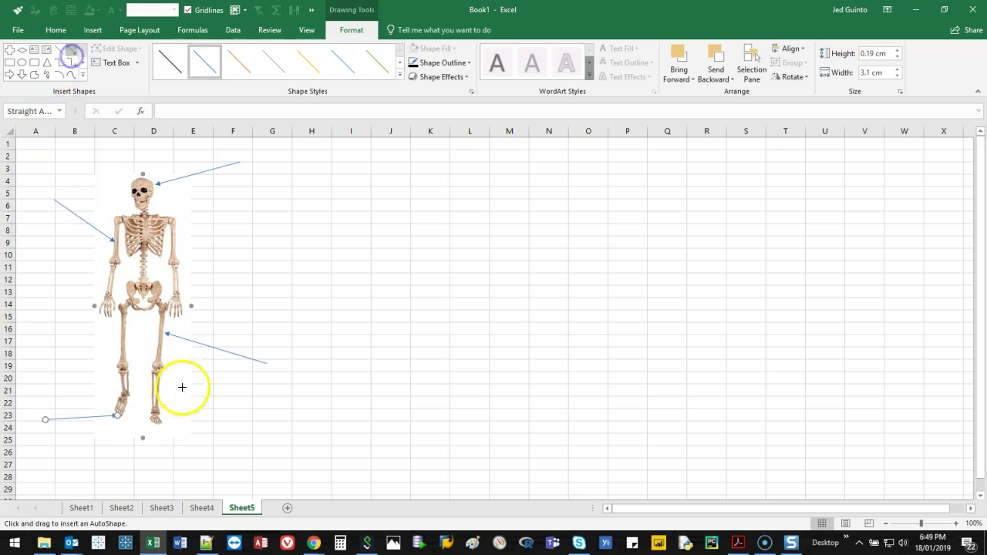
left_click_drag(233, 294, 182, 309)
left_click(71, 49)
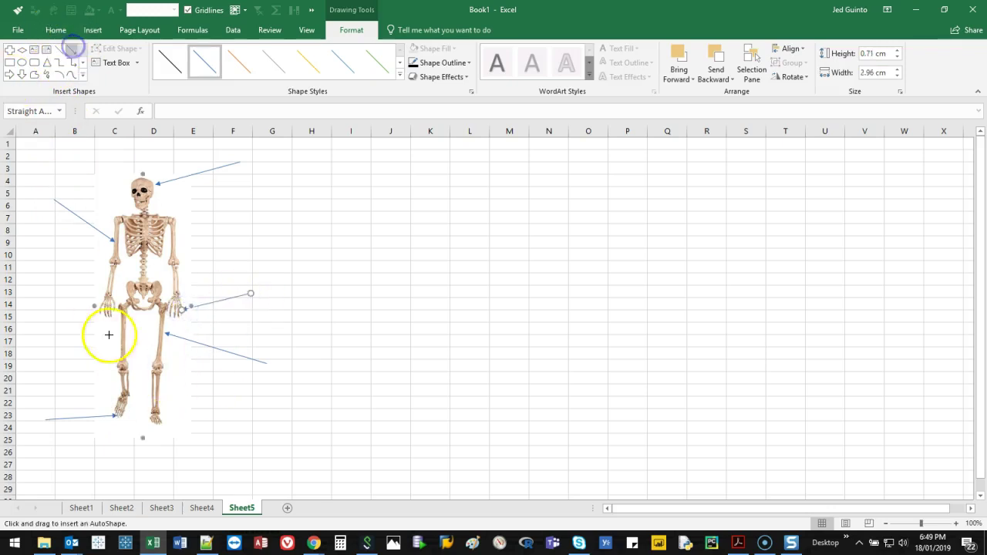
left_click_drag(138, 268, 138, 267)
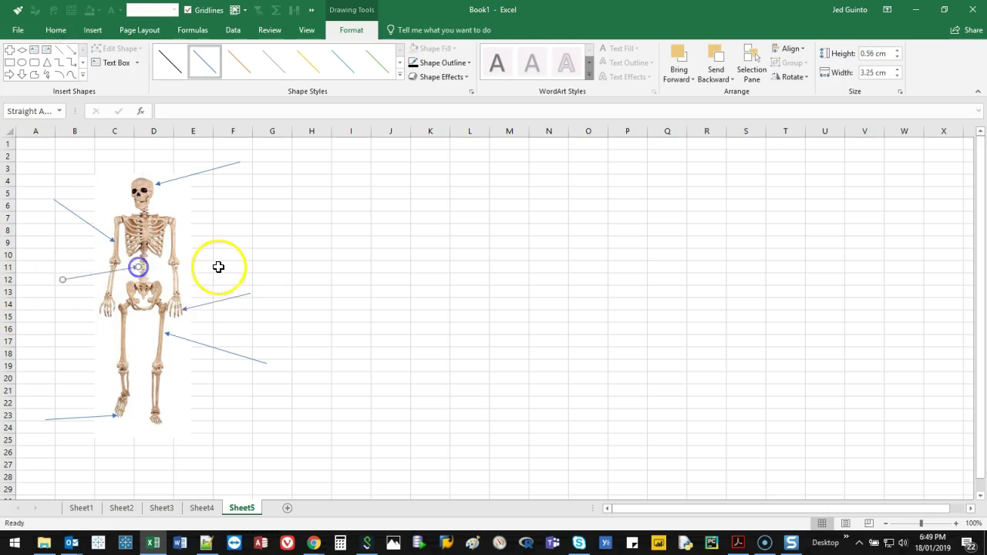
left_click(312, 254)
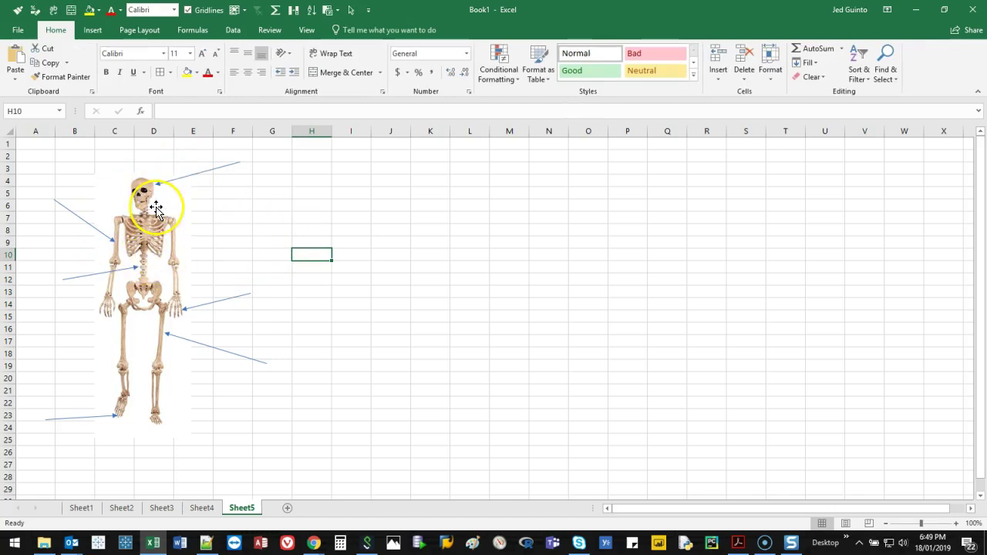
Try moving the skeleton picture away from its arrows twice, undoing each move
left_click_drag(156, 208, 215, 285)
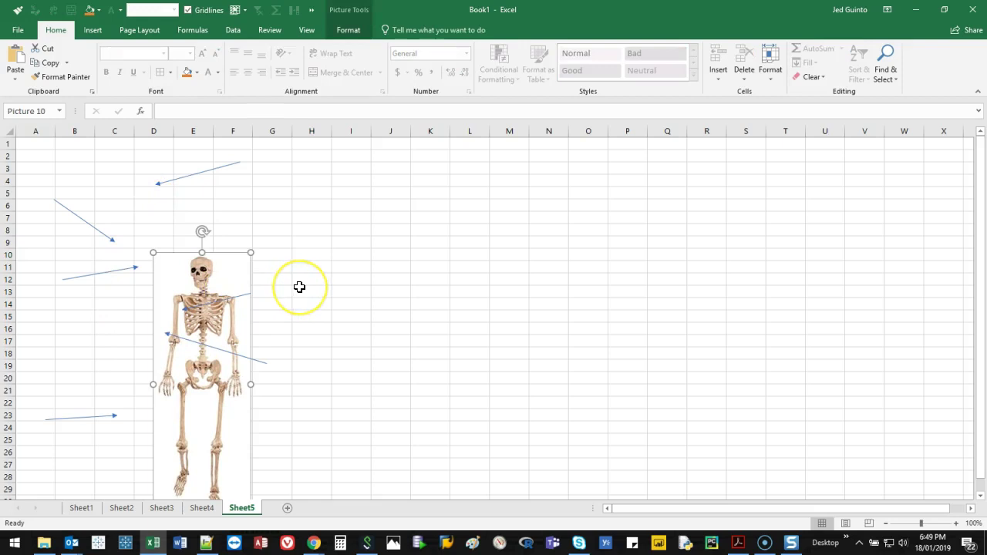
key("ctrl+z")
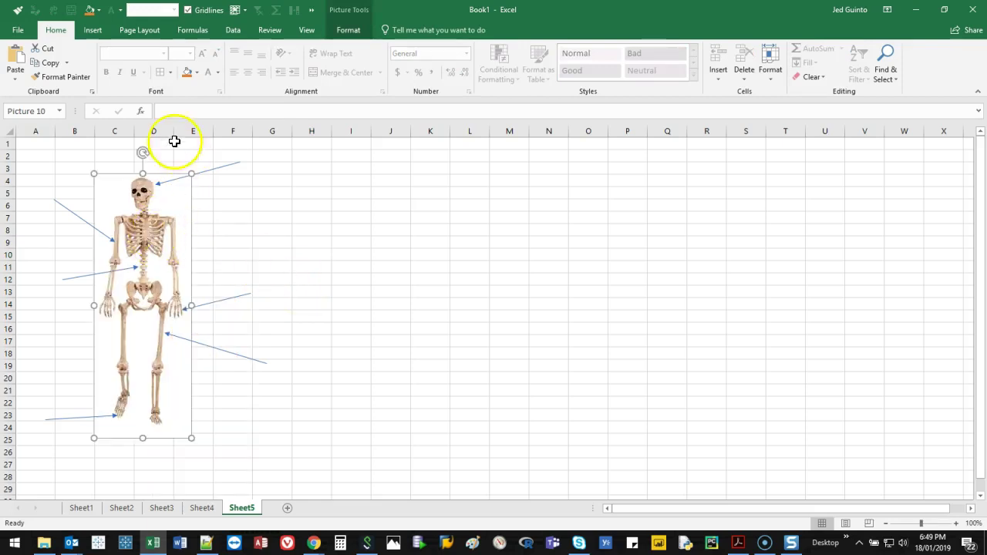
left_click_drag(176, 275, 668, 282)
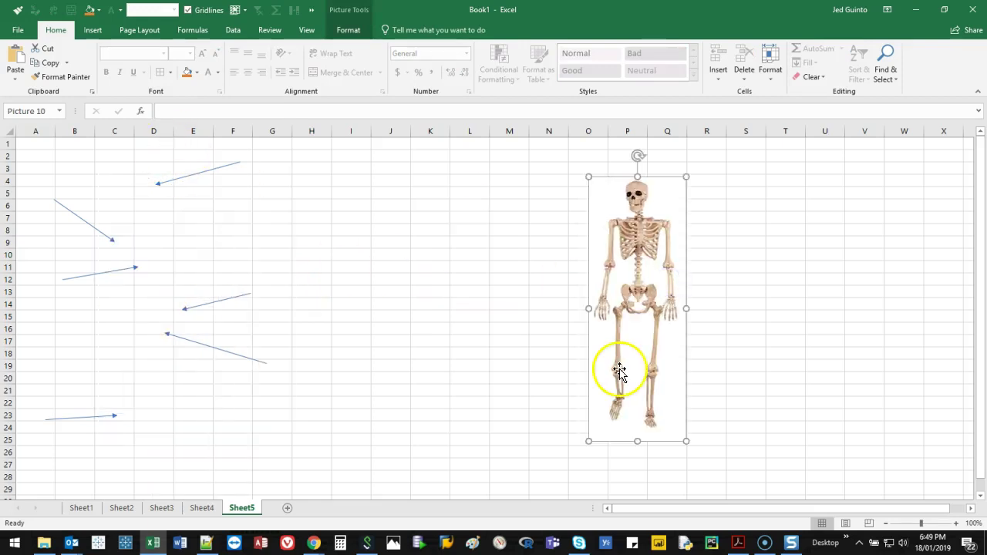
key("ctrl+z")
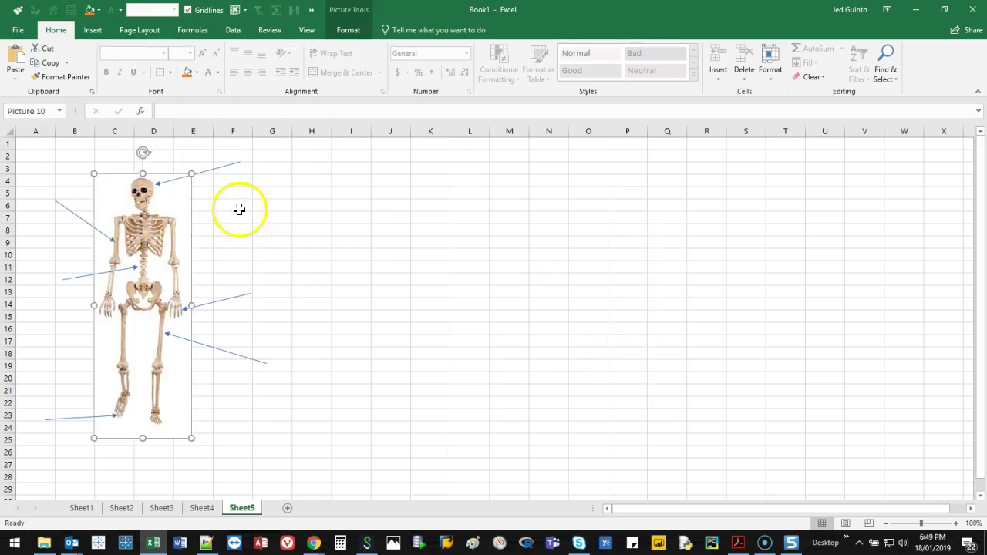
Insert an empty text box over cells F1 to G3 at the tail of the skull arrow
left_click(271, 201)
left_click(91, 29)
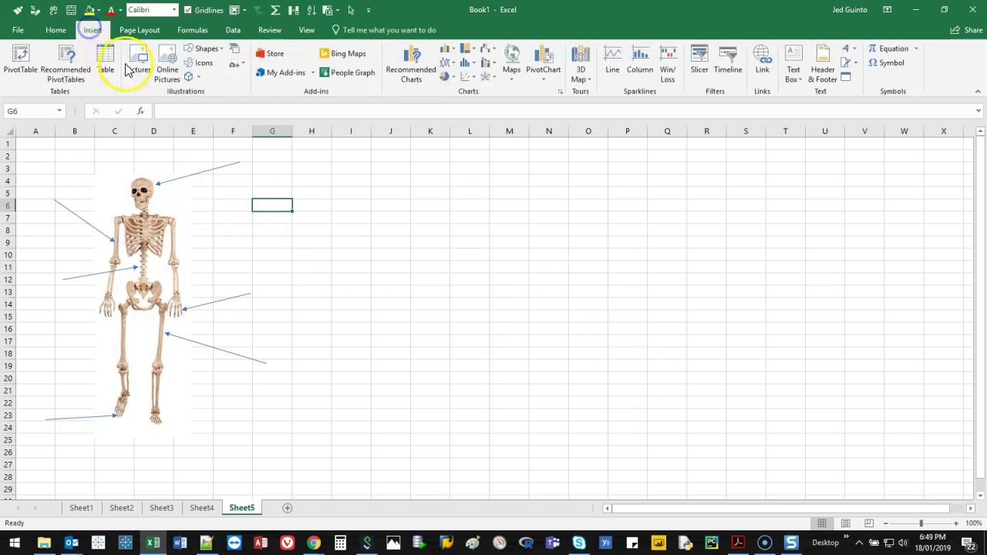
left_click(195, 51)
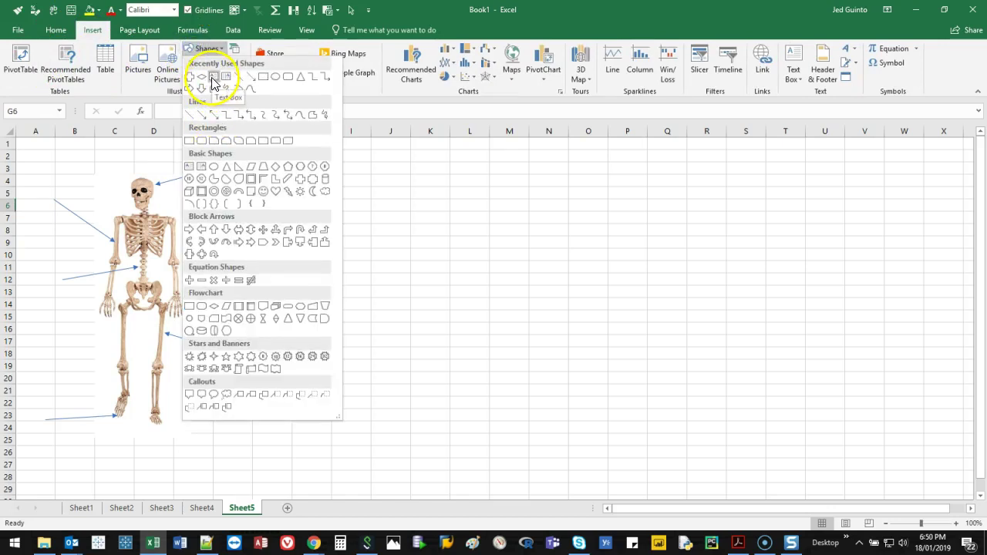
left_click(214, 82)
left_click_drag(226, 144, 290, 173)
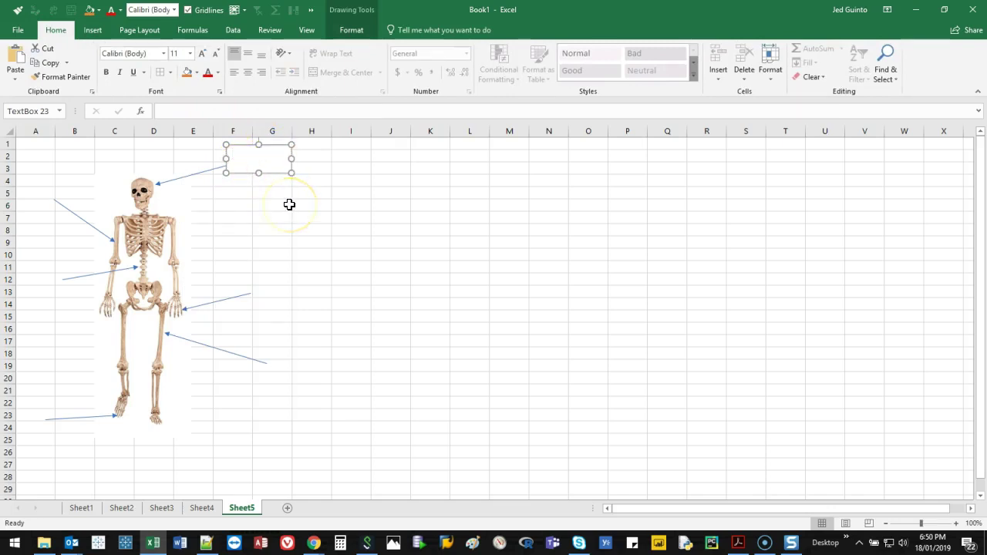
Duplicate the empty text box five times
key("ctrl+d")
key("ctrl+d")
key("ctrl+d")
key("ctrl+d")
key("ctrl+d")
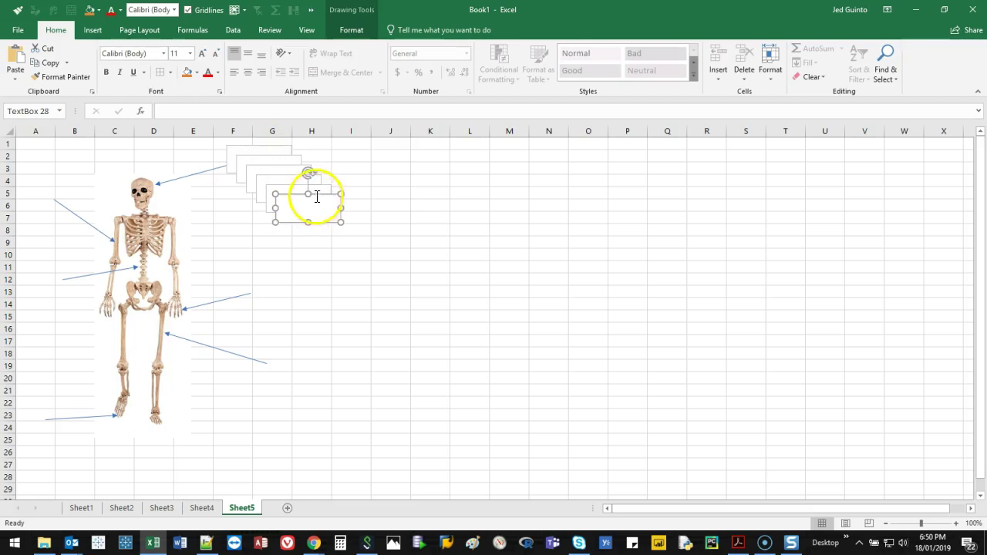
Place two of the duplicated text boxes at the tails of the thigh arrow and the hand arrow
left_click_drag(316, 197, 290, 358)
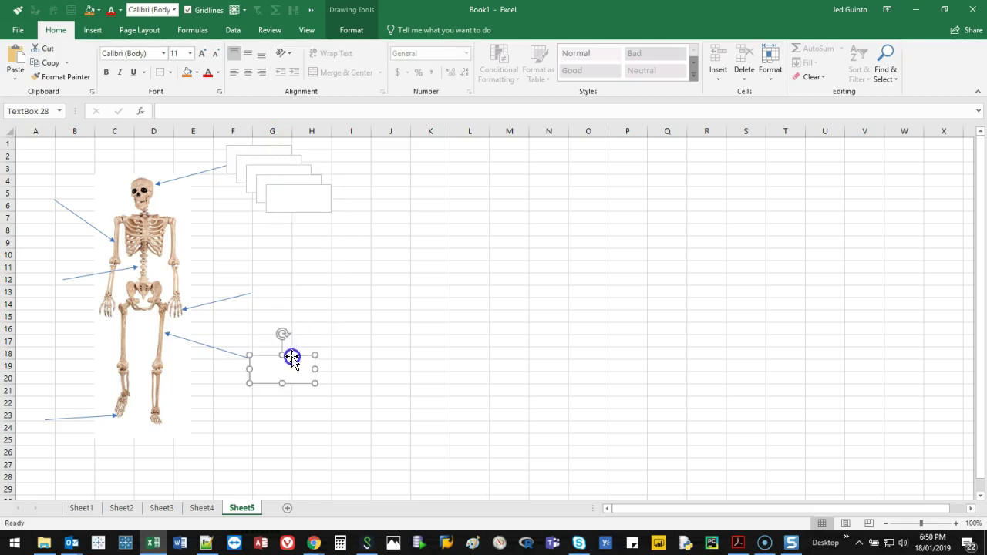
left_click(301, 201)
left_click_drag(313, 188, 289, 275)
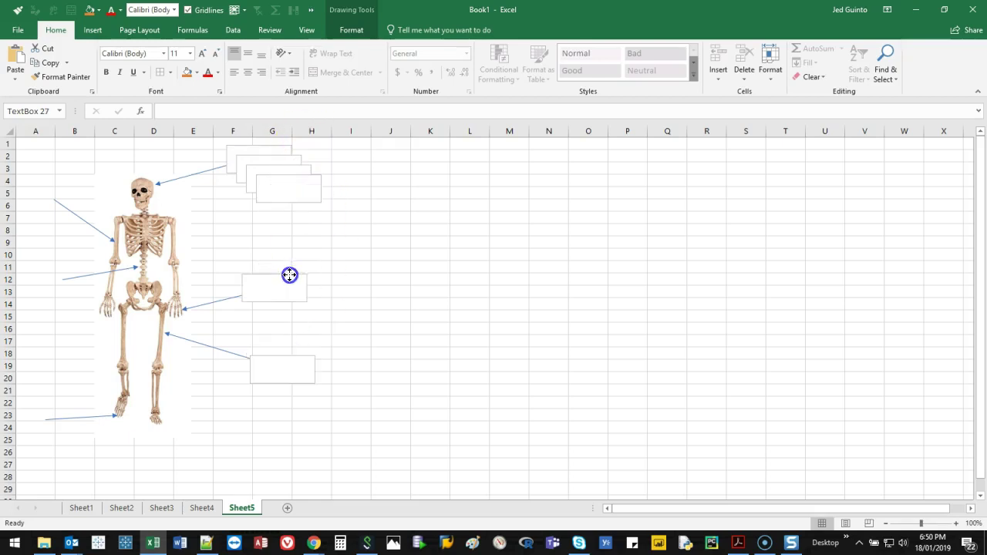
Insert four columns before column A to make room beside the skeleton
left_click(30, 126)
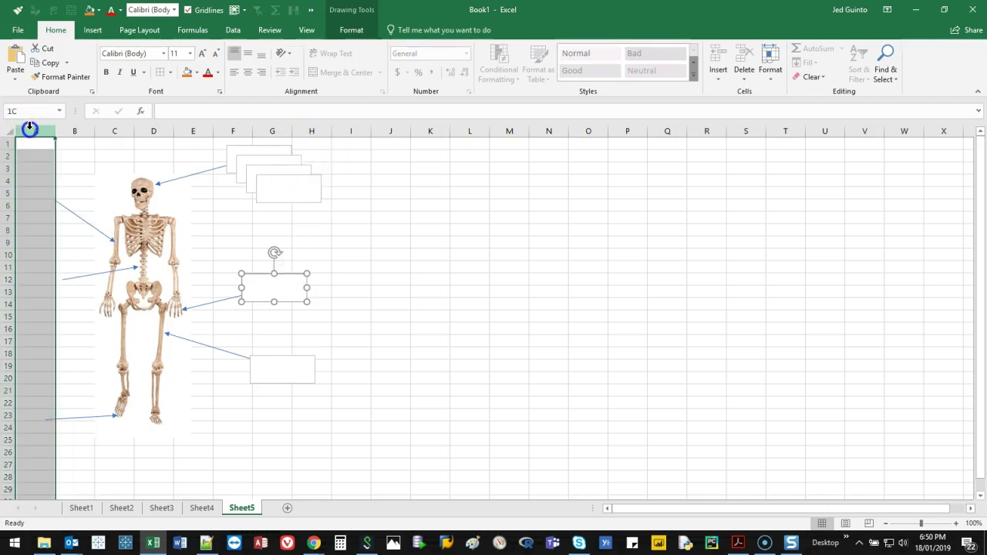
key("ctrl+plus")
key("ctrl+plus")
key("ctrl+plus")
key("ctrl+plus")
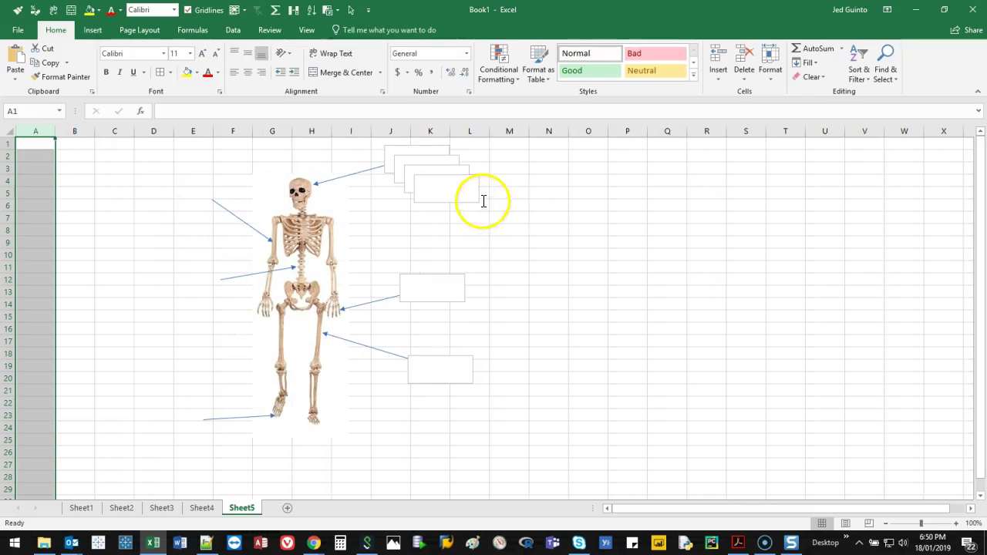
Place the three remaining duplicate text boxes at the tails of the upper arm, lower spine and foot arrows
left_click(474, 194)
left_click_drag(478, 197, 200, 205)
left_click(407, 192)
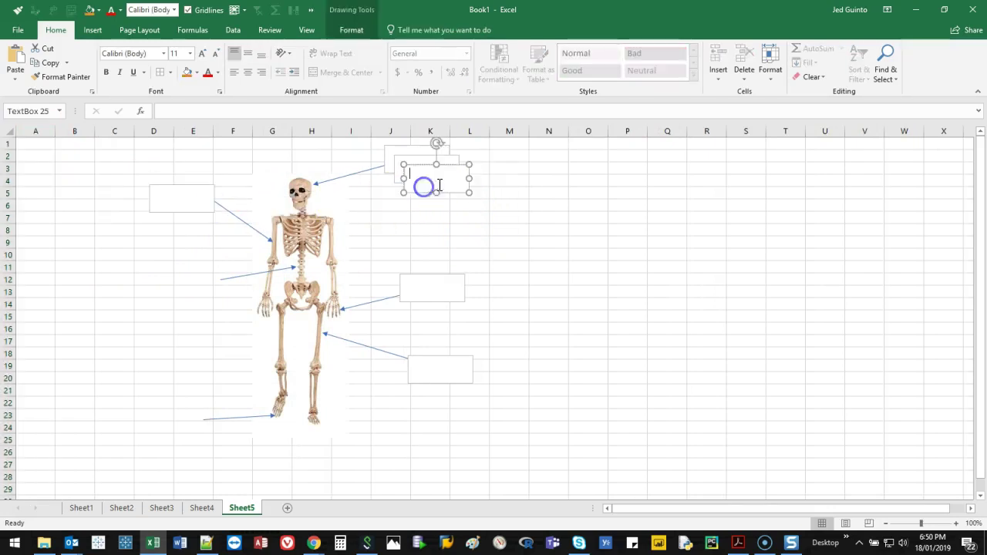
left_click_drag(463, 187, 231, 284)
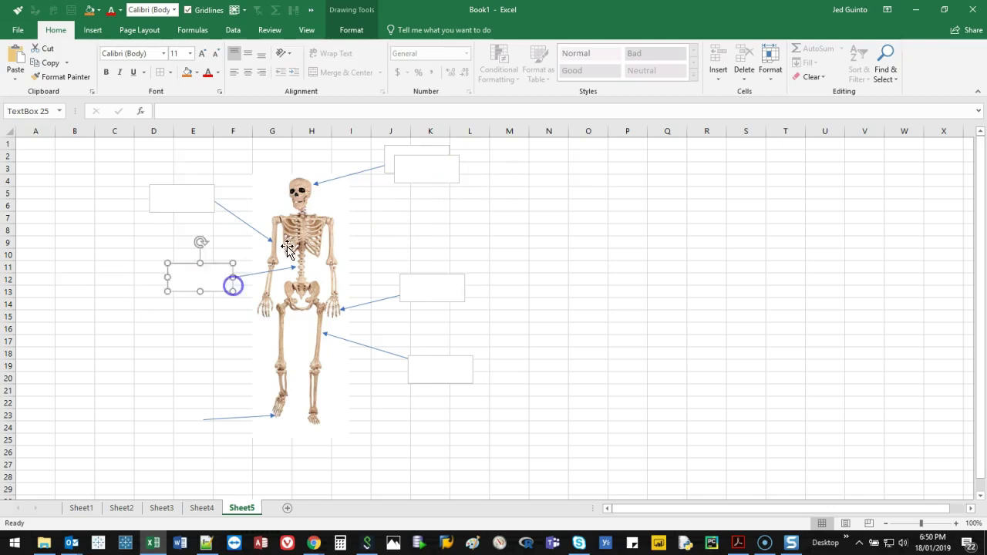
left_click(421, 168)
mouse_move(455, 177)
left_mouse_down()
mouse_move(254, 332)
mouse_move(212, 425)
left_mouse_up()
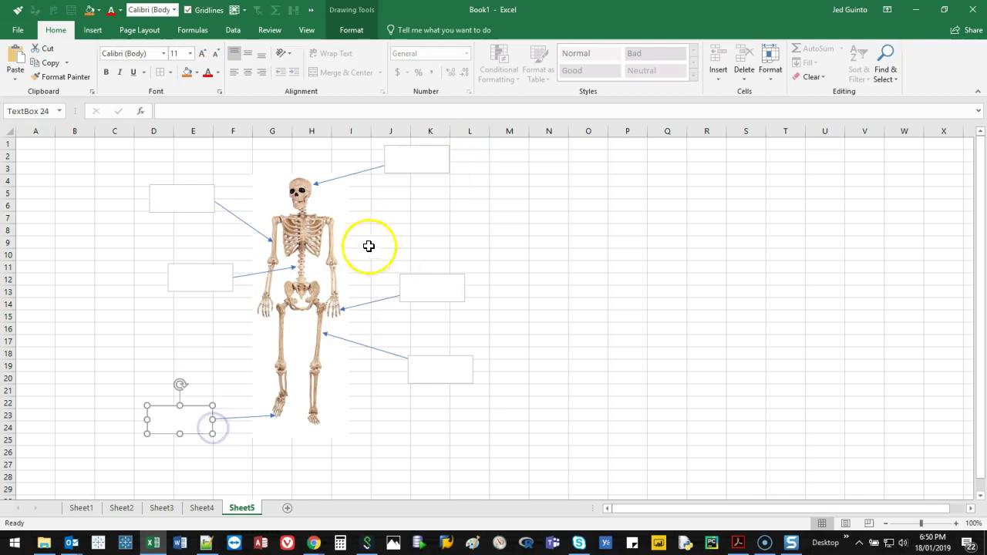
left_click(225, 313)
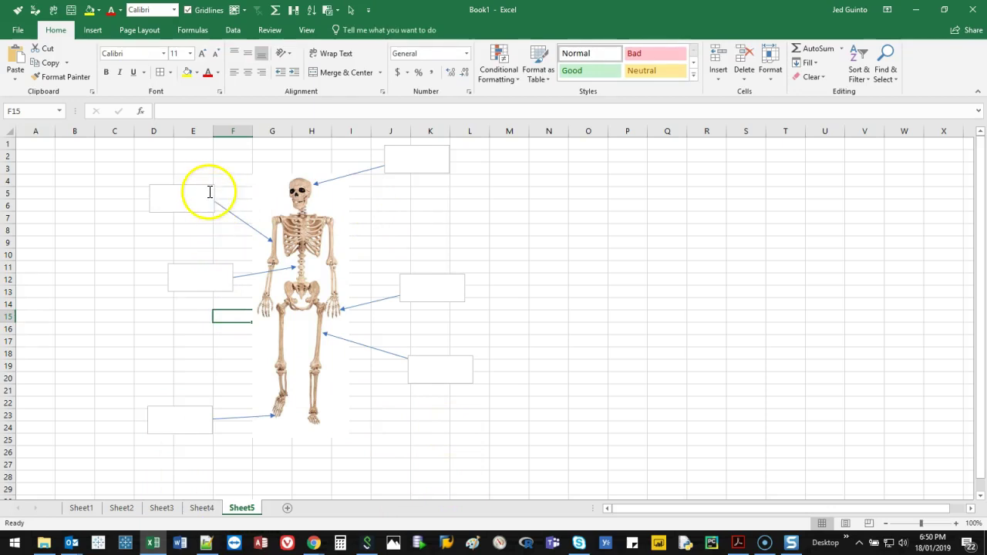
left_click(185, 187)
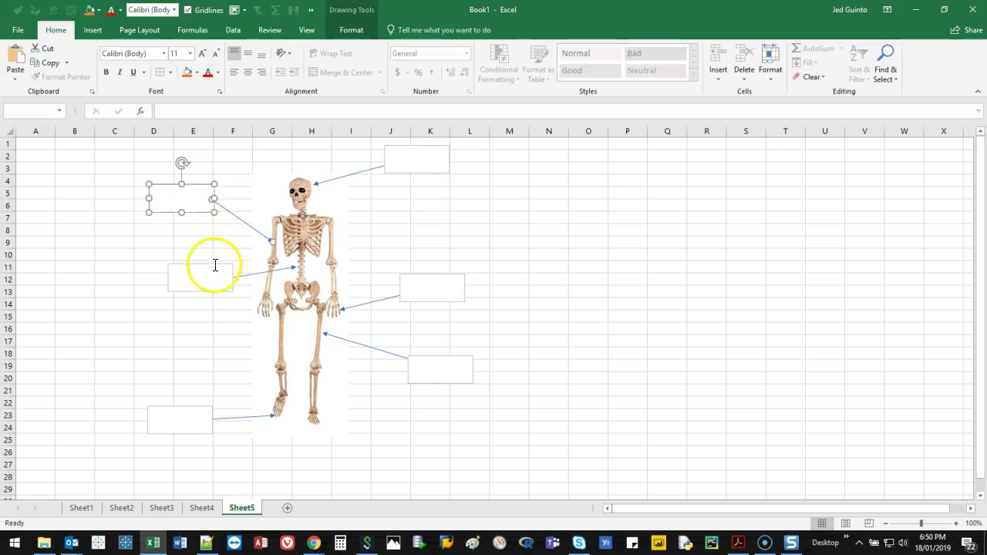
left_click(214, 314)
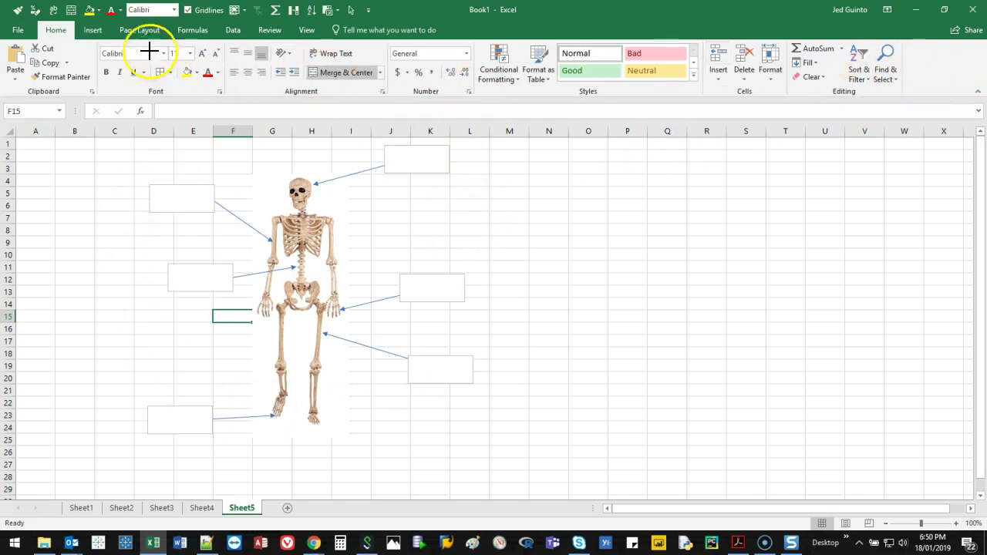
left_click_drag(39, 35, 62, 40)
mouse_move(713, 47)
left_mouse_down()
mouse_move(881, 55)
mouse_move(883, 36)
mouse_move(908, 48)
left_mouse_up()
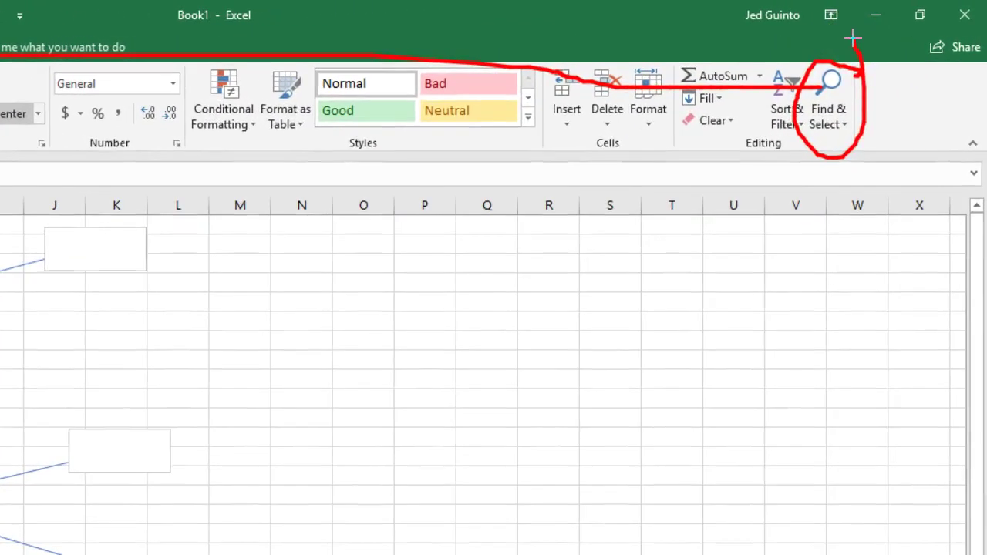
key("Escape")
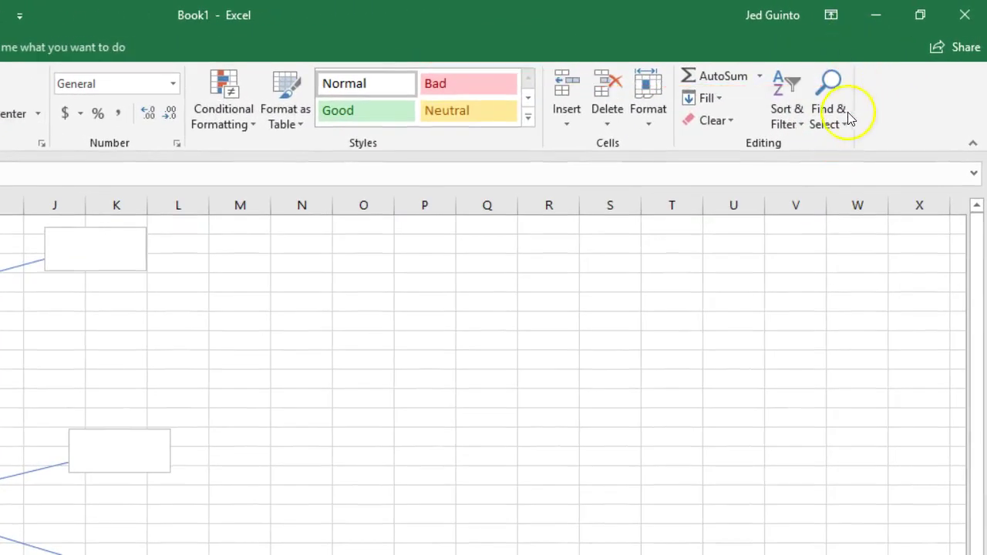
Turn on Select Objects mode and try selecting the picture, arrows and text boxes together with one selection area, clearing the selection again
left_click(824, 119)
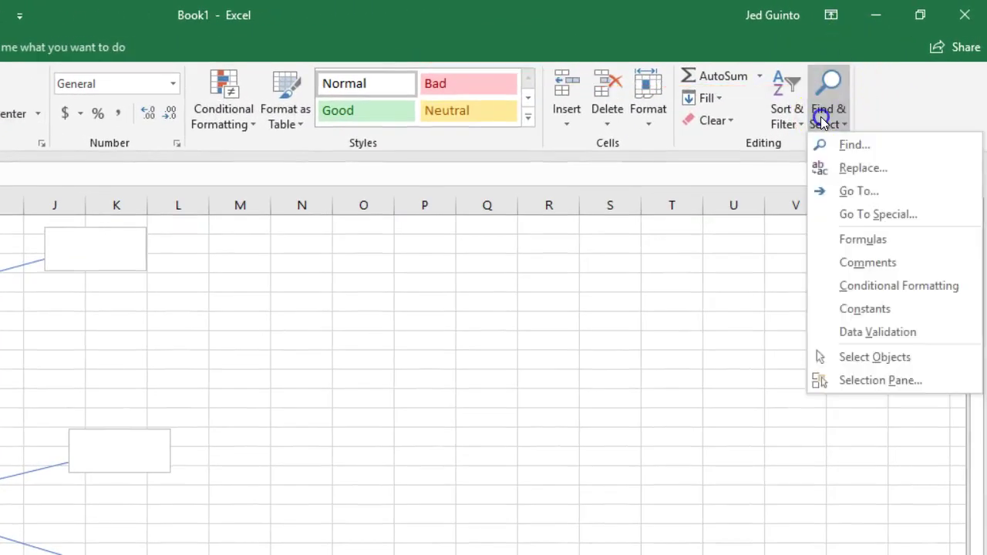
left_click(876, 367)
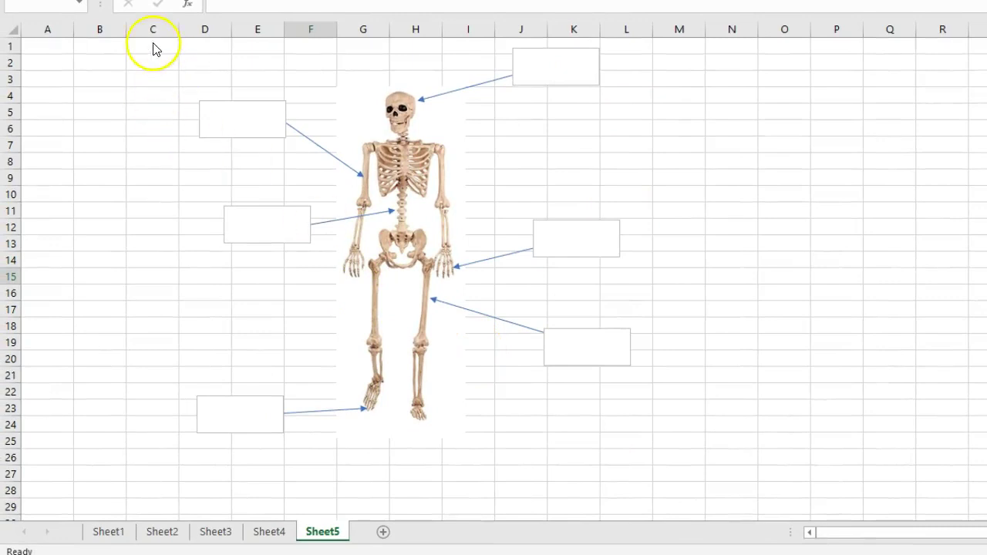
left_click_drag(142, 44, 699, 404)
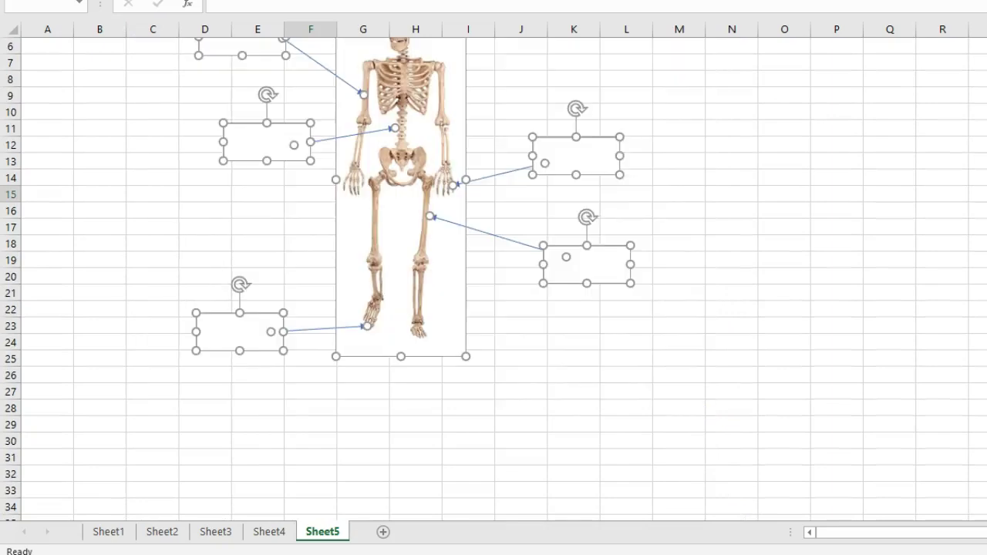
scroll(494, 277, "up", 2)
left_click(777, 174)
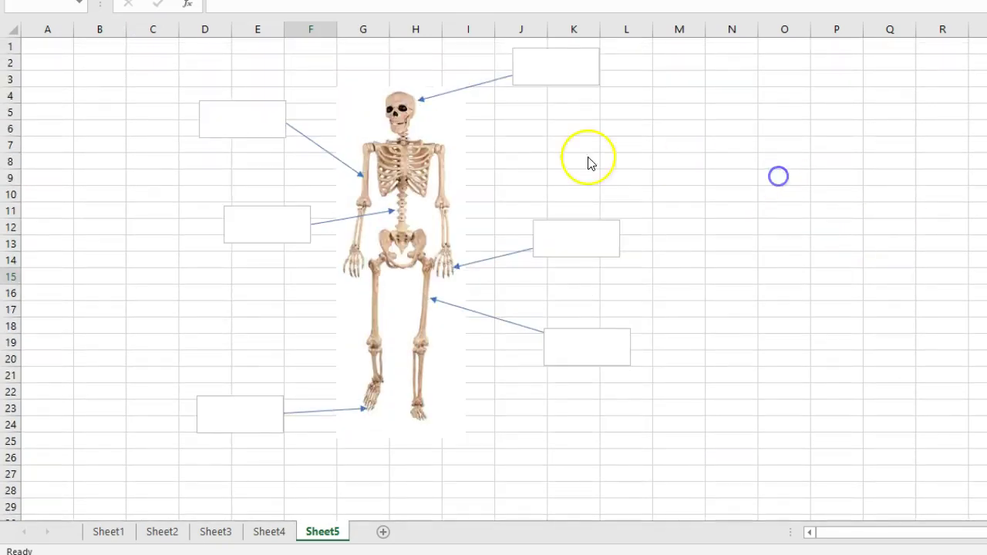
Try selection areas that enclose the hand arrow's text box fully or only partly, clearing the selection each time
left_click_drag(521, 199, 642, 280)
left_click_drag(511, 180, 584, 294)
left_click(689, 152)
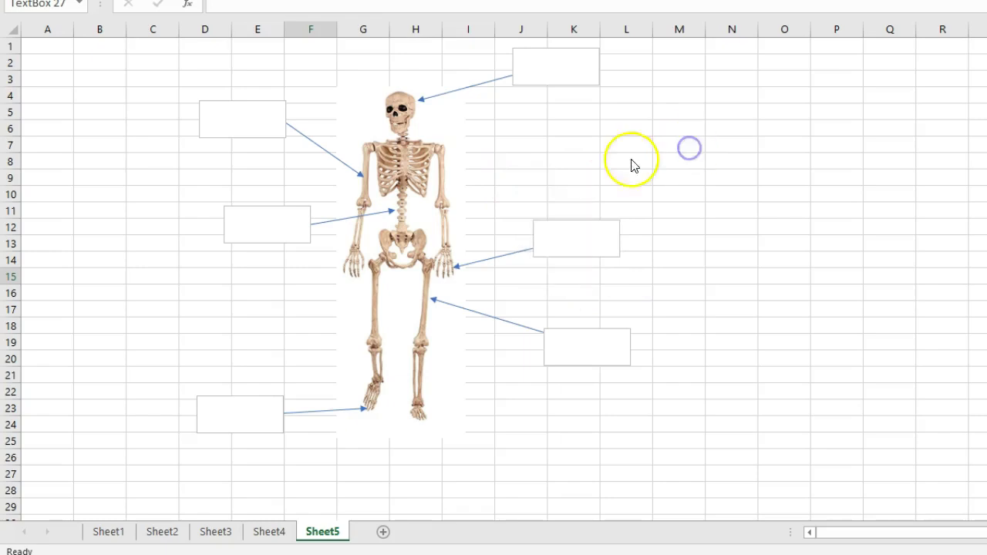
left_click_drag(509, 198, 607, 262)
left_click(766, 193)
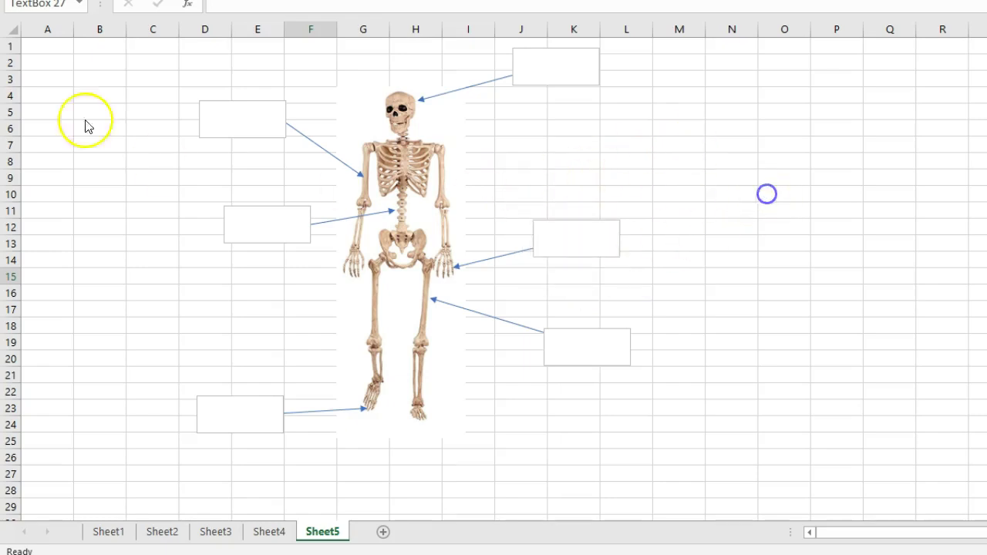
Select the skeleton picture with all its arrows and text boxes and group them into one object
left_click_drag(164, 48, 634, 453)
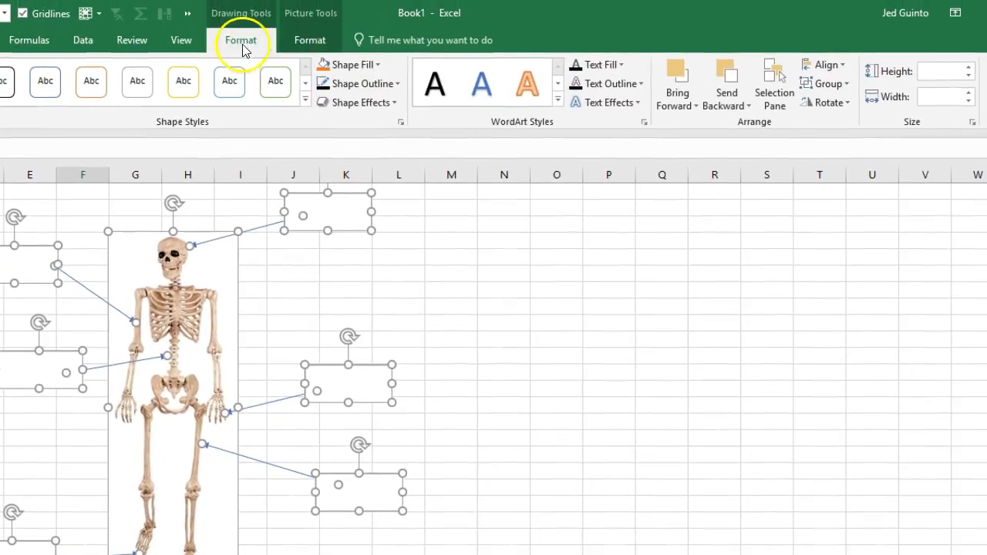
left_click(848, 84)
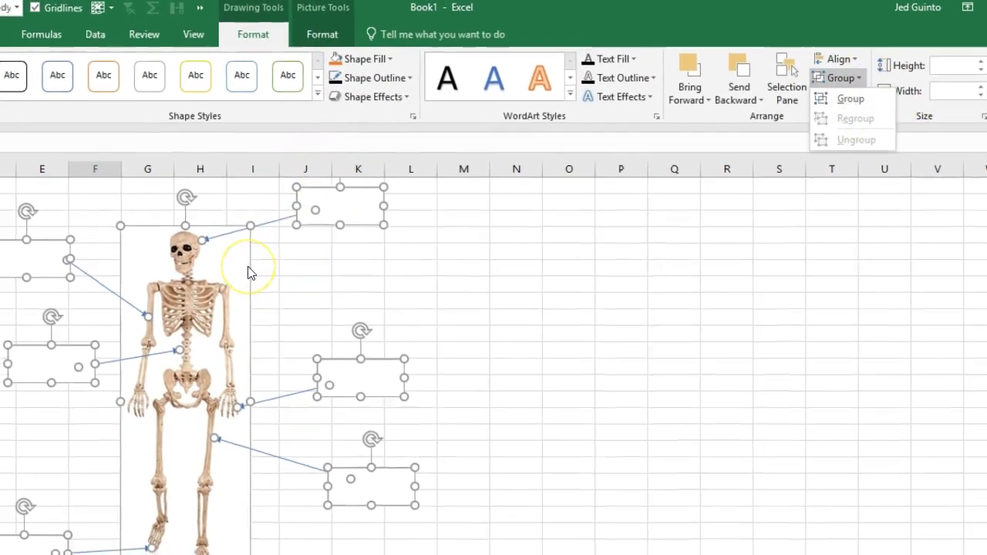
left_click(235, 272)
right_click(417, 177)
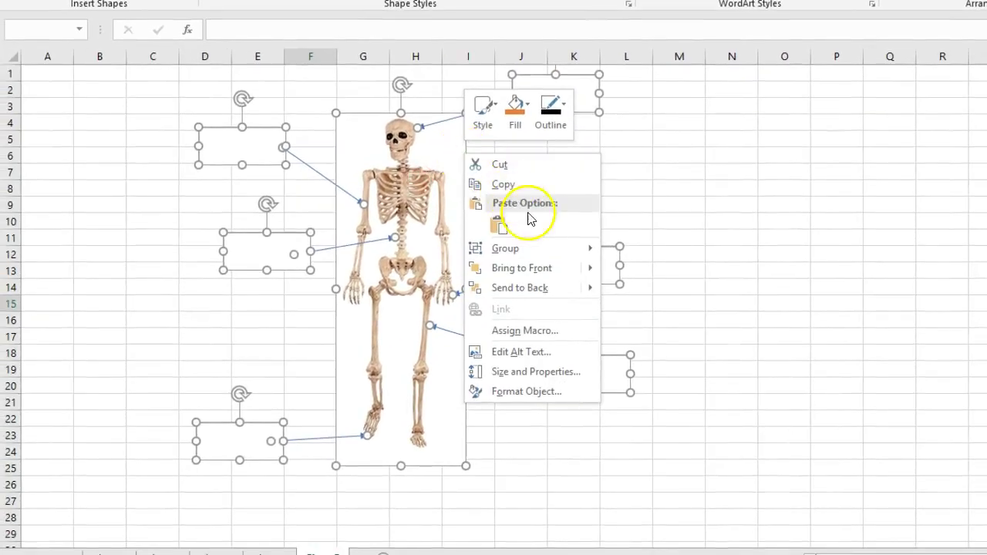
mouse_move(504, 277)
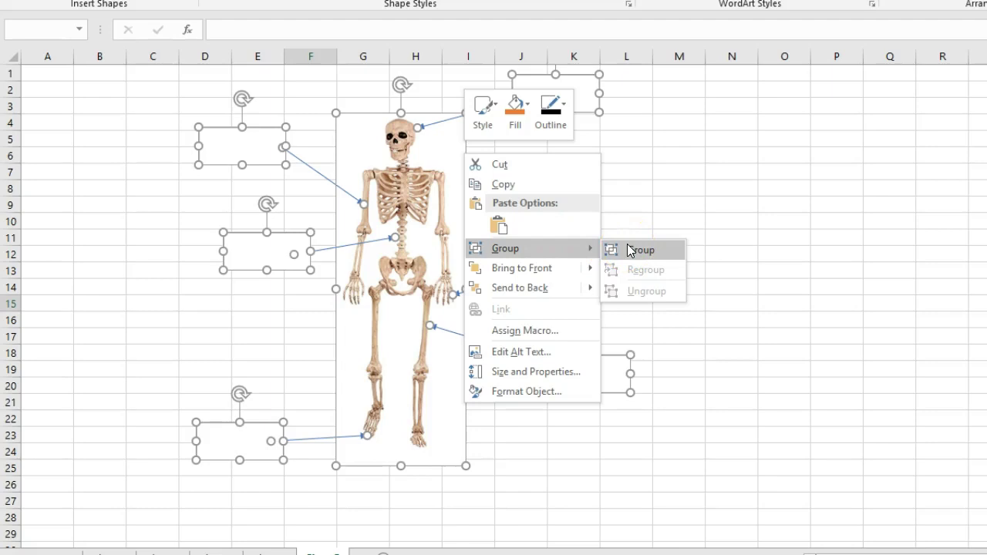
left_click(628, 250)
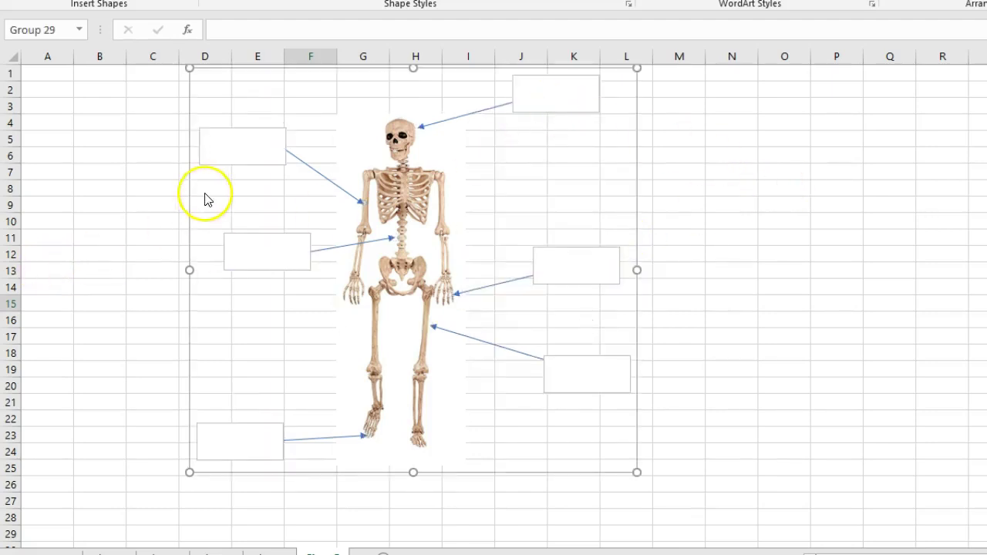
Move the grouped diagram as one unit so its frame starts in cell D2
mouse_move(188, 205)
left_mouse_down()
mouse_move(223, 203)
mouse_move(324, 260)
mouse_move(488, 192)
mouse_move(102, 240)
mouse_move(176, 208)
left_mouse_up()
left_click(177, 208)
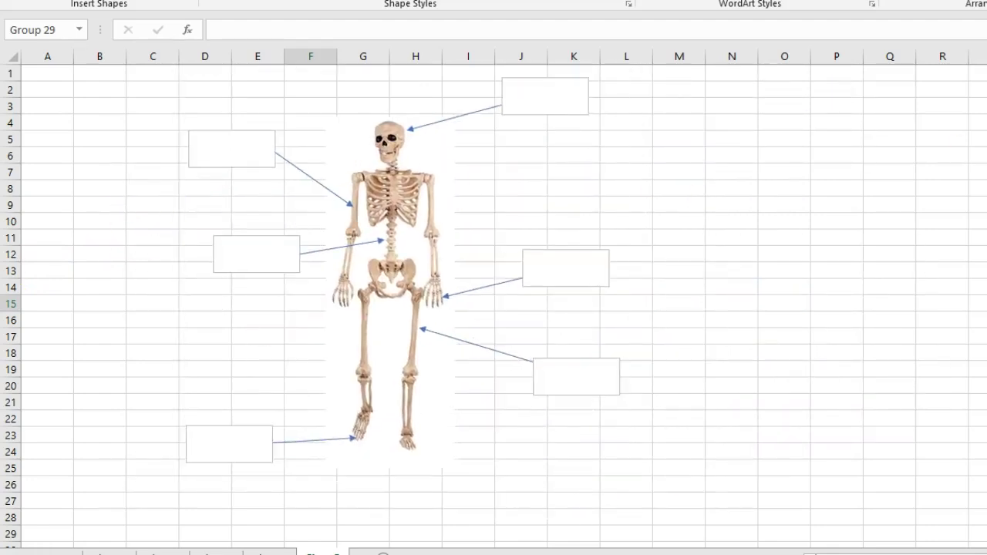
left_click(257, 160)
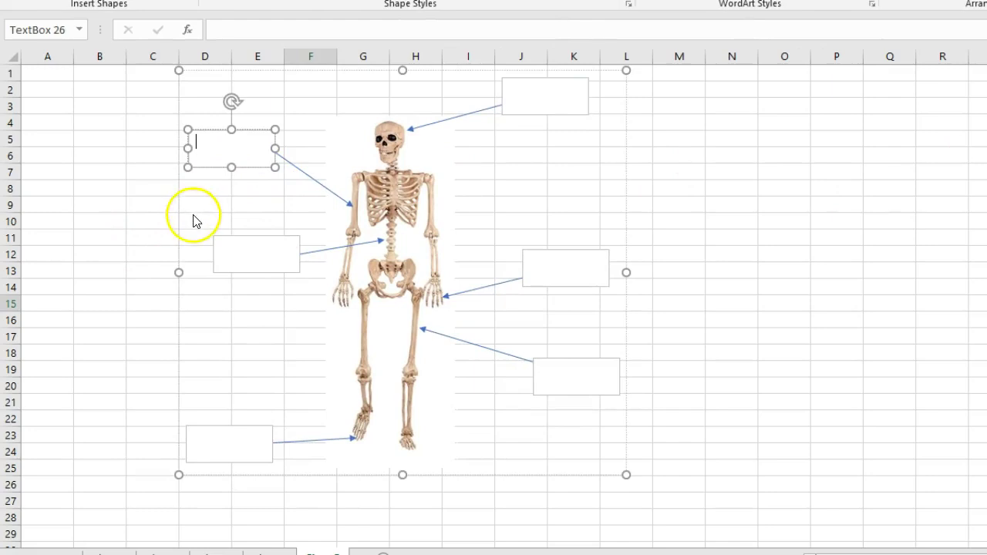
left_click_drag(182, 228, 196, 251)
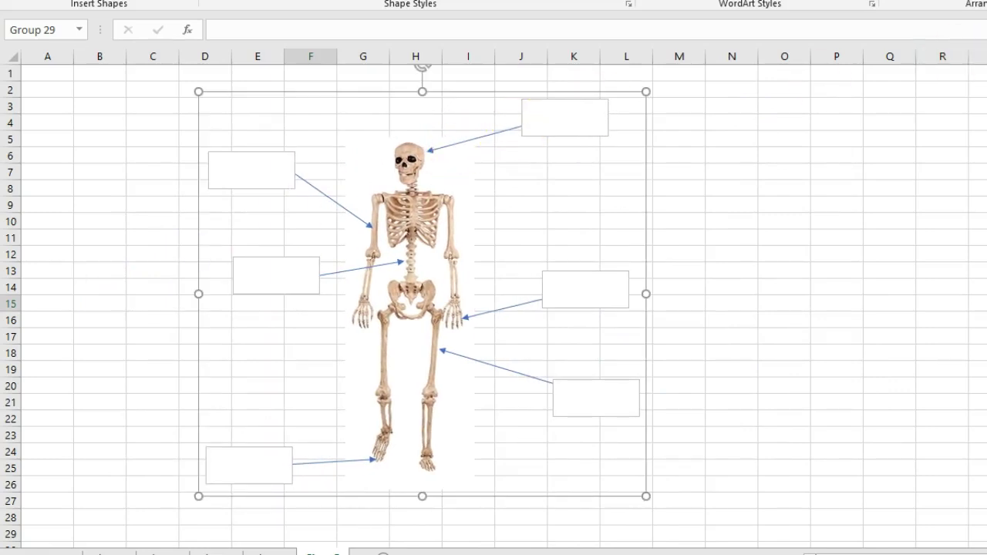
Ungroup the skeleton diagram, clear the selection and restore the group
right_click(557, 136)
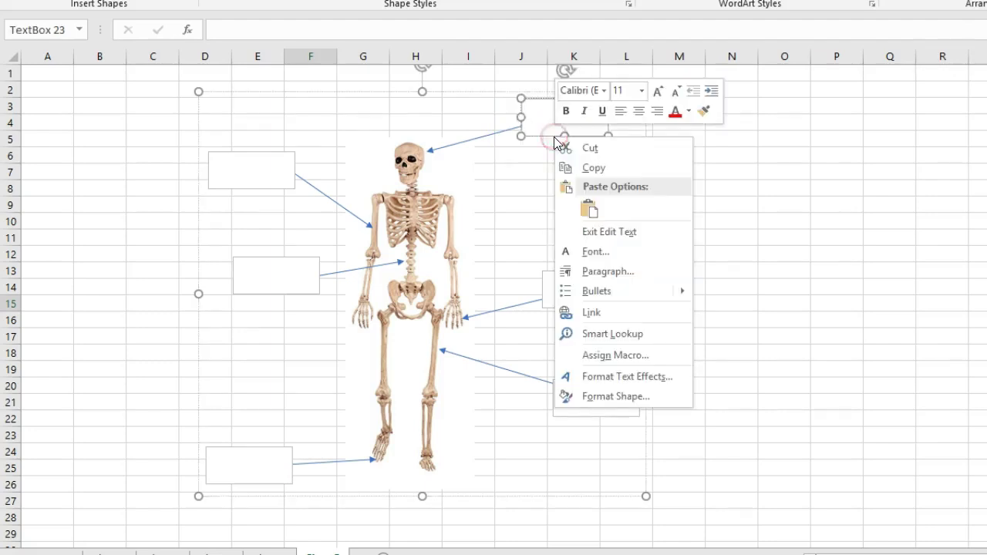
key("Escape")
right_click(465, 175)
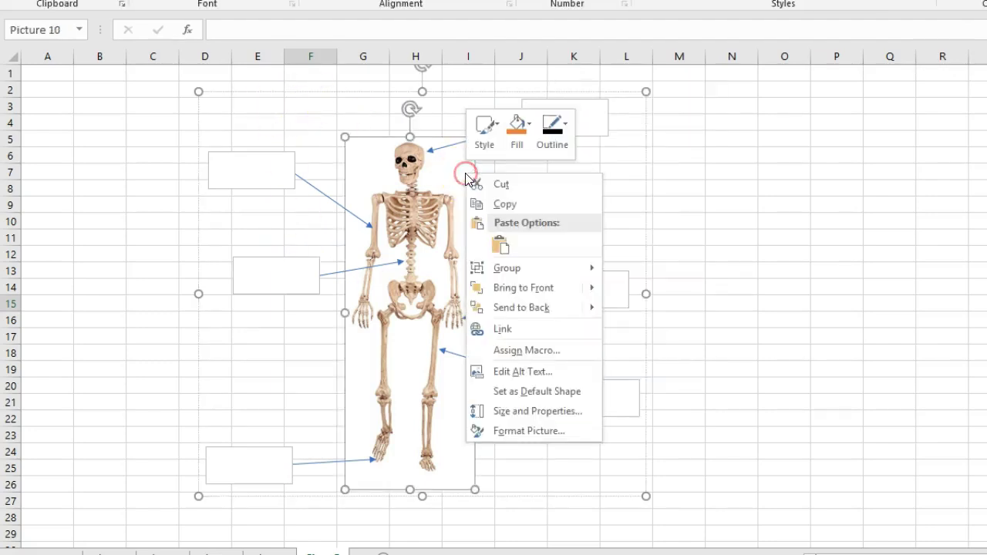
mouse_move(582, 269)
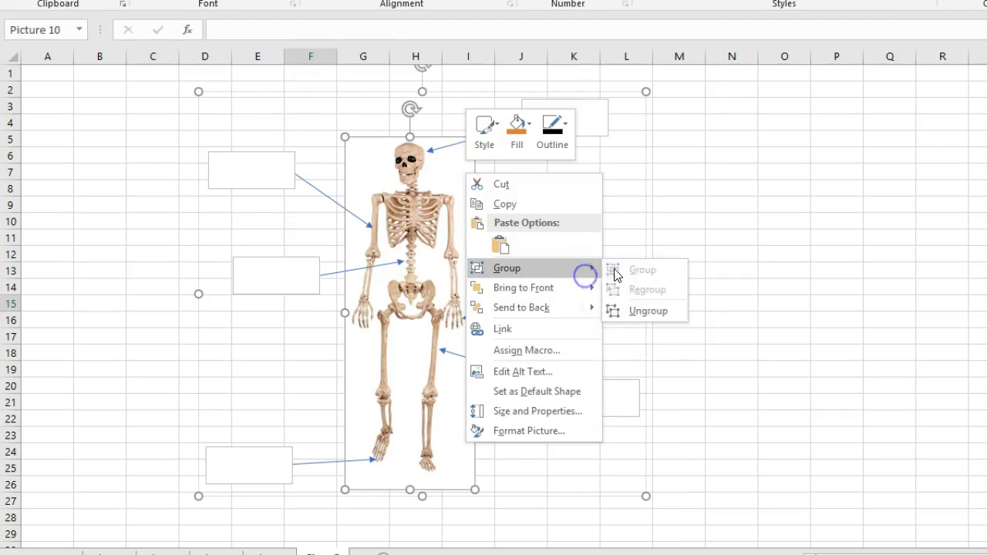
left_click(639, 310)
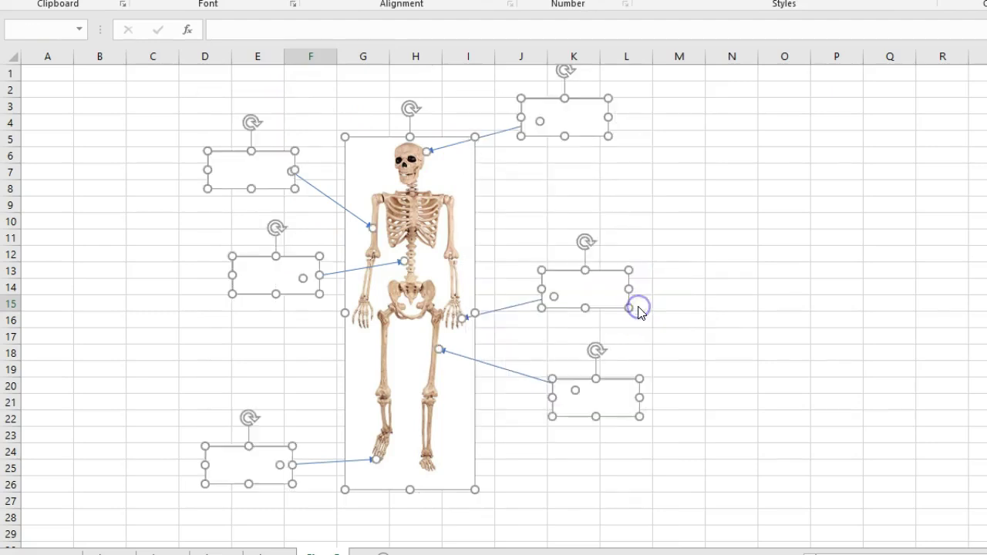
left_click(825, 309)
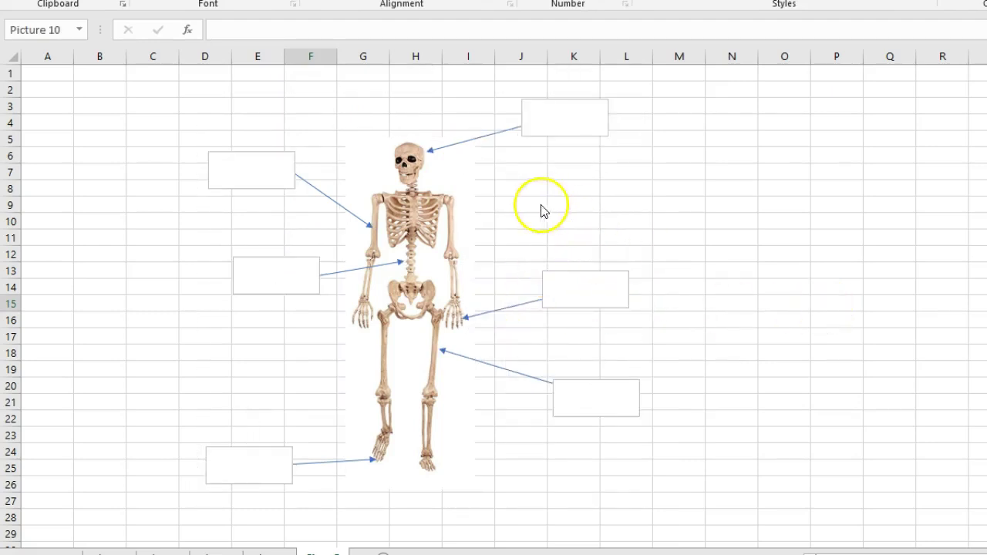
left_click(457, 191)
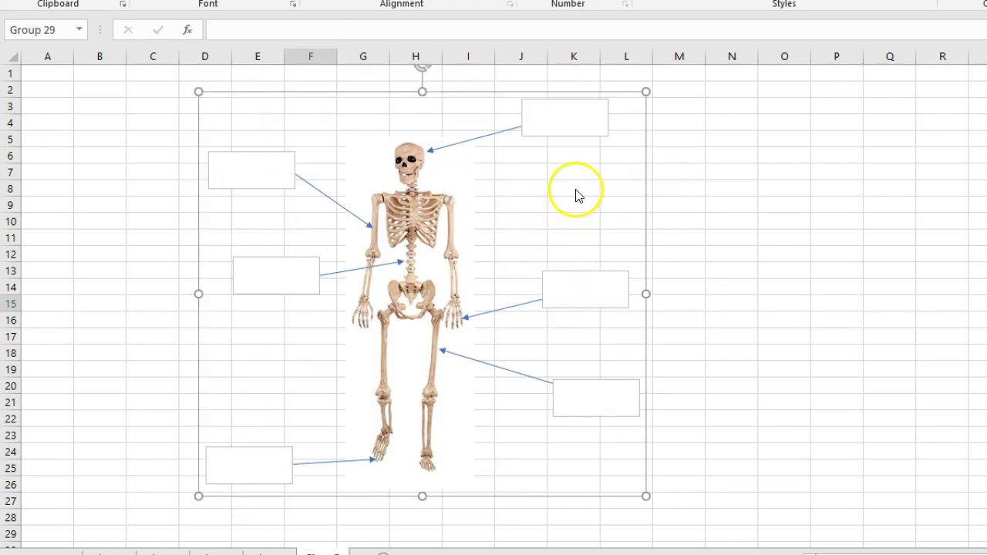
Move the hand arrow's text box closer to the hand within the group, and shift the whole group so it starts in column E
left_click(580, 279)
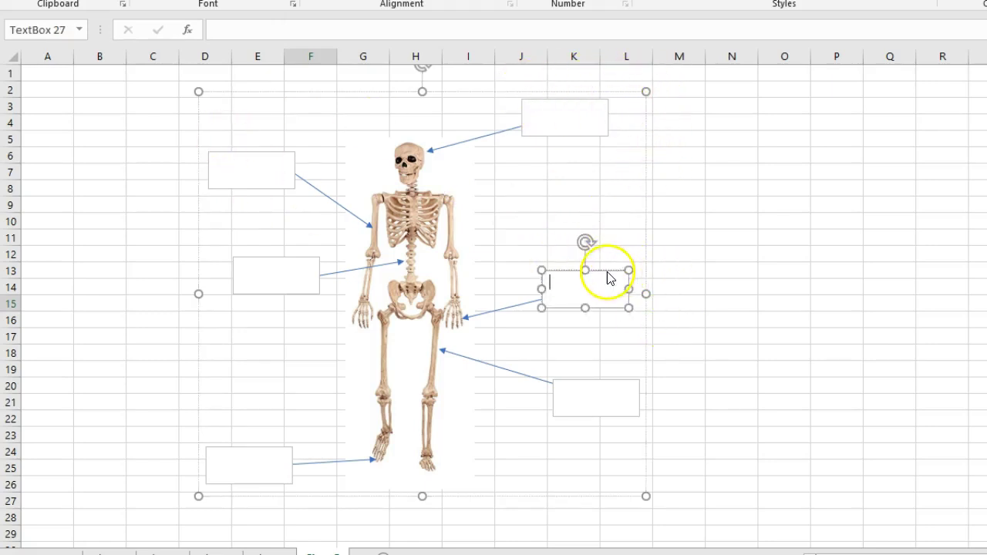
left_click_drag(604, 270, 555, 286)
left_click(886, 254)
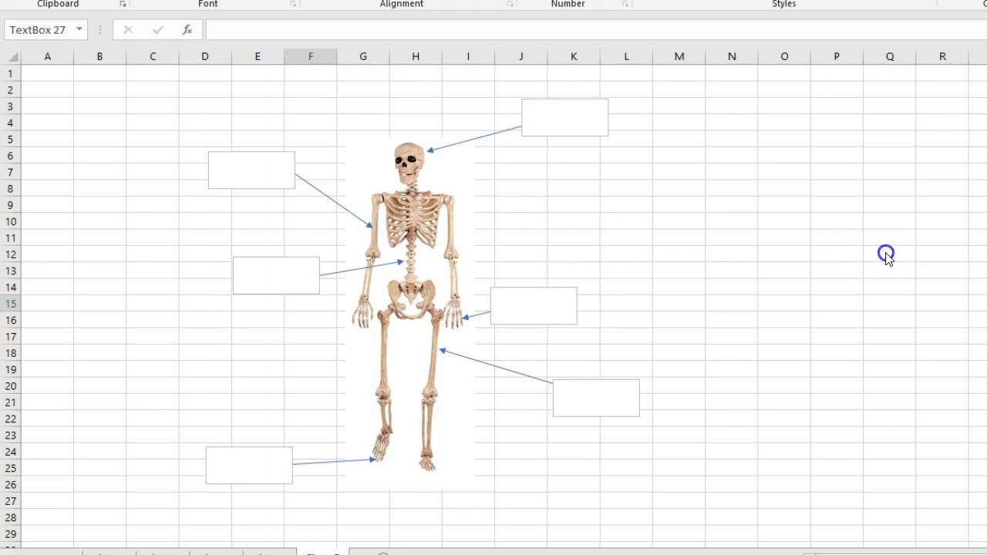
left_click(290, 259)
left_click_drag(202, 235, 242, 224)
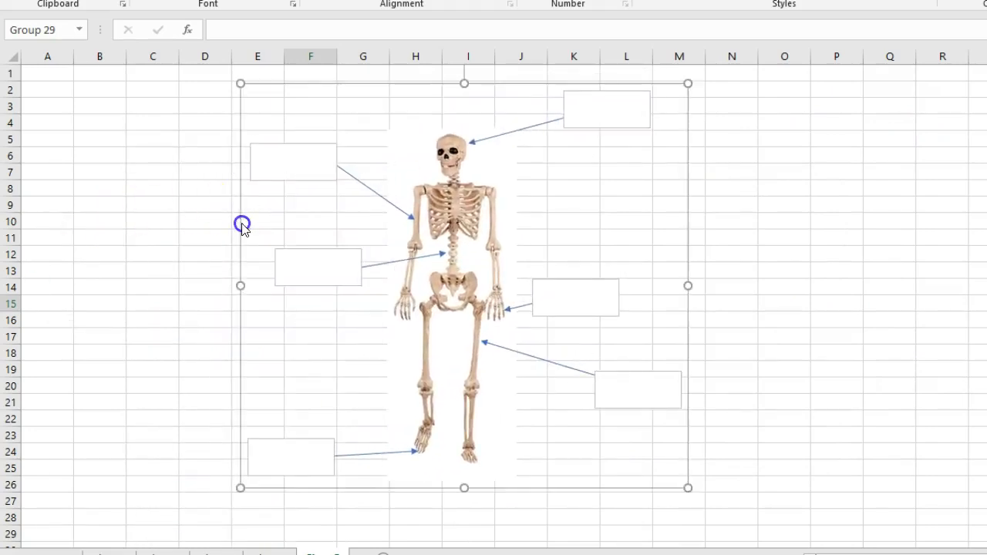